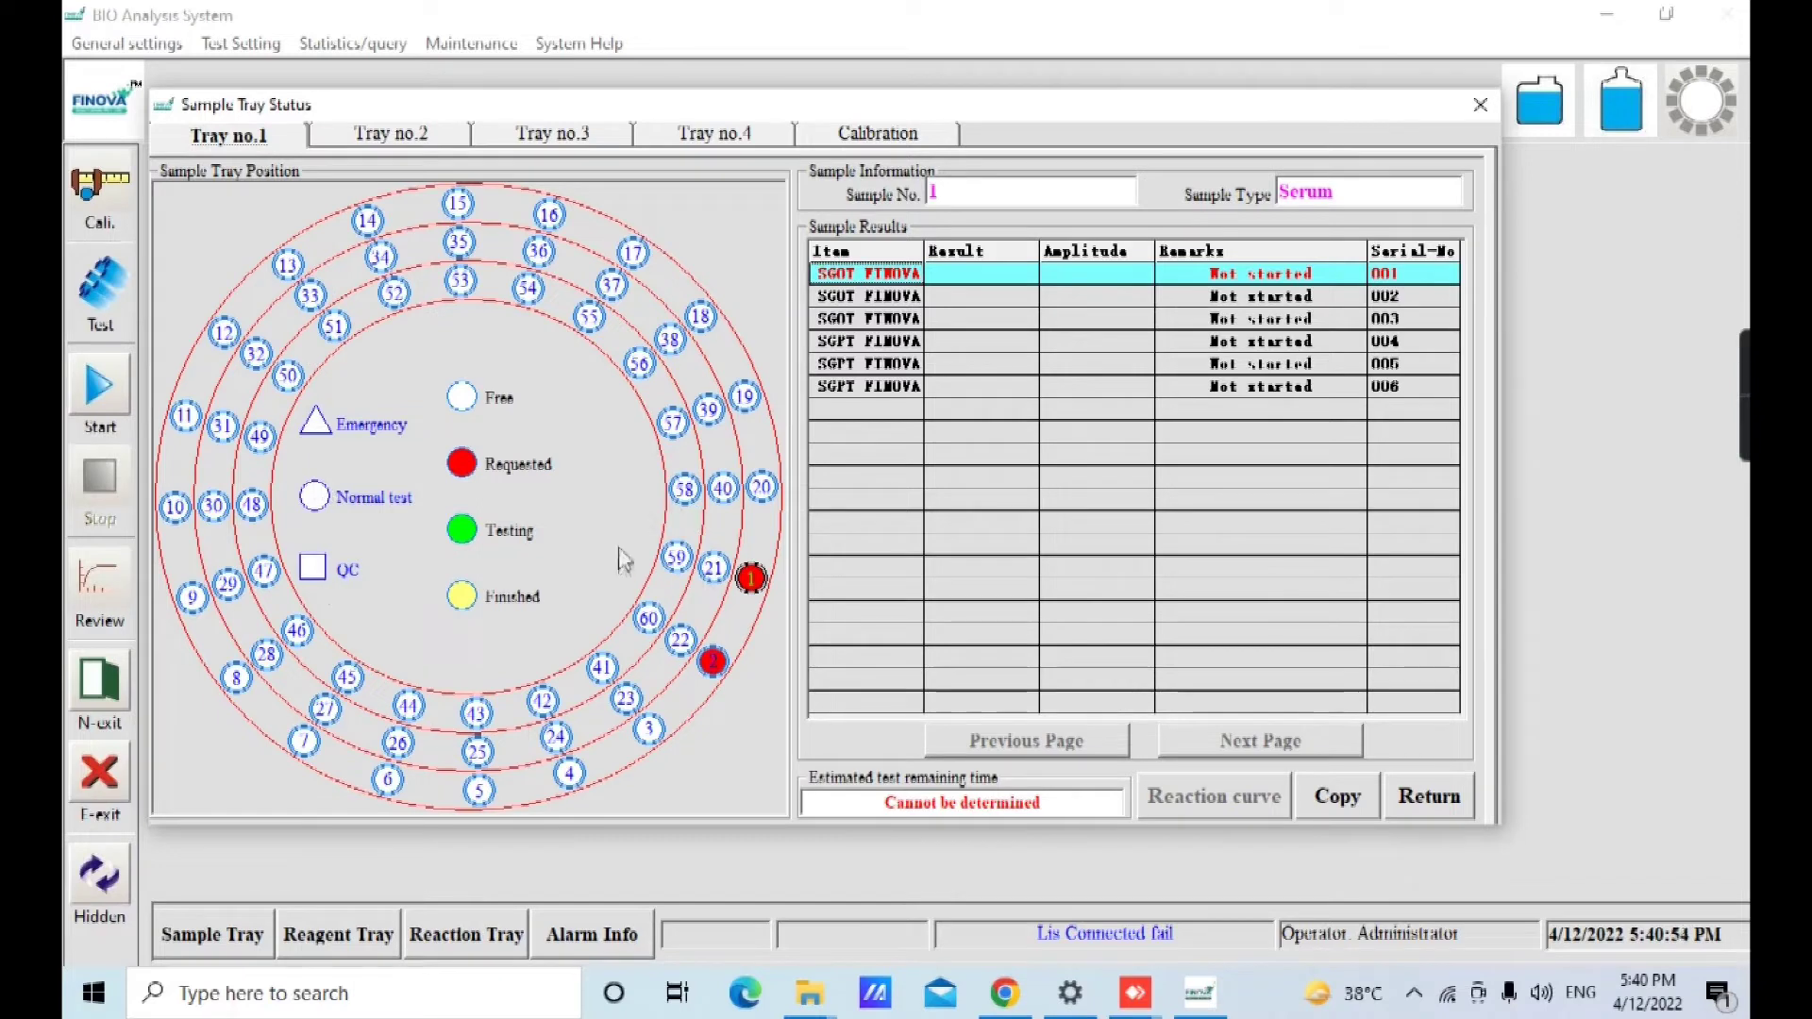
Close the sample tray status and inspect the reagent tray and reaction tray statuses
{"action": "left_click", "coordinate": [1446, 809]}
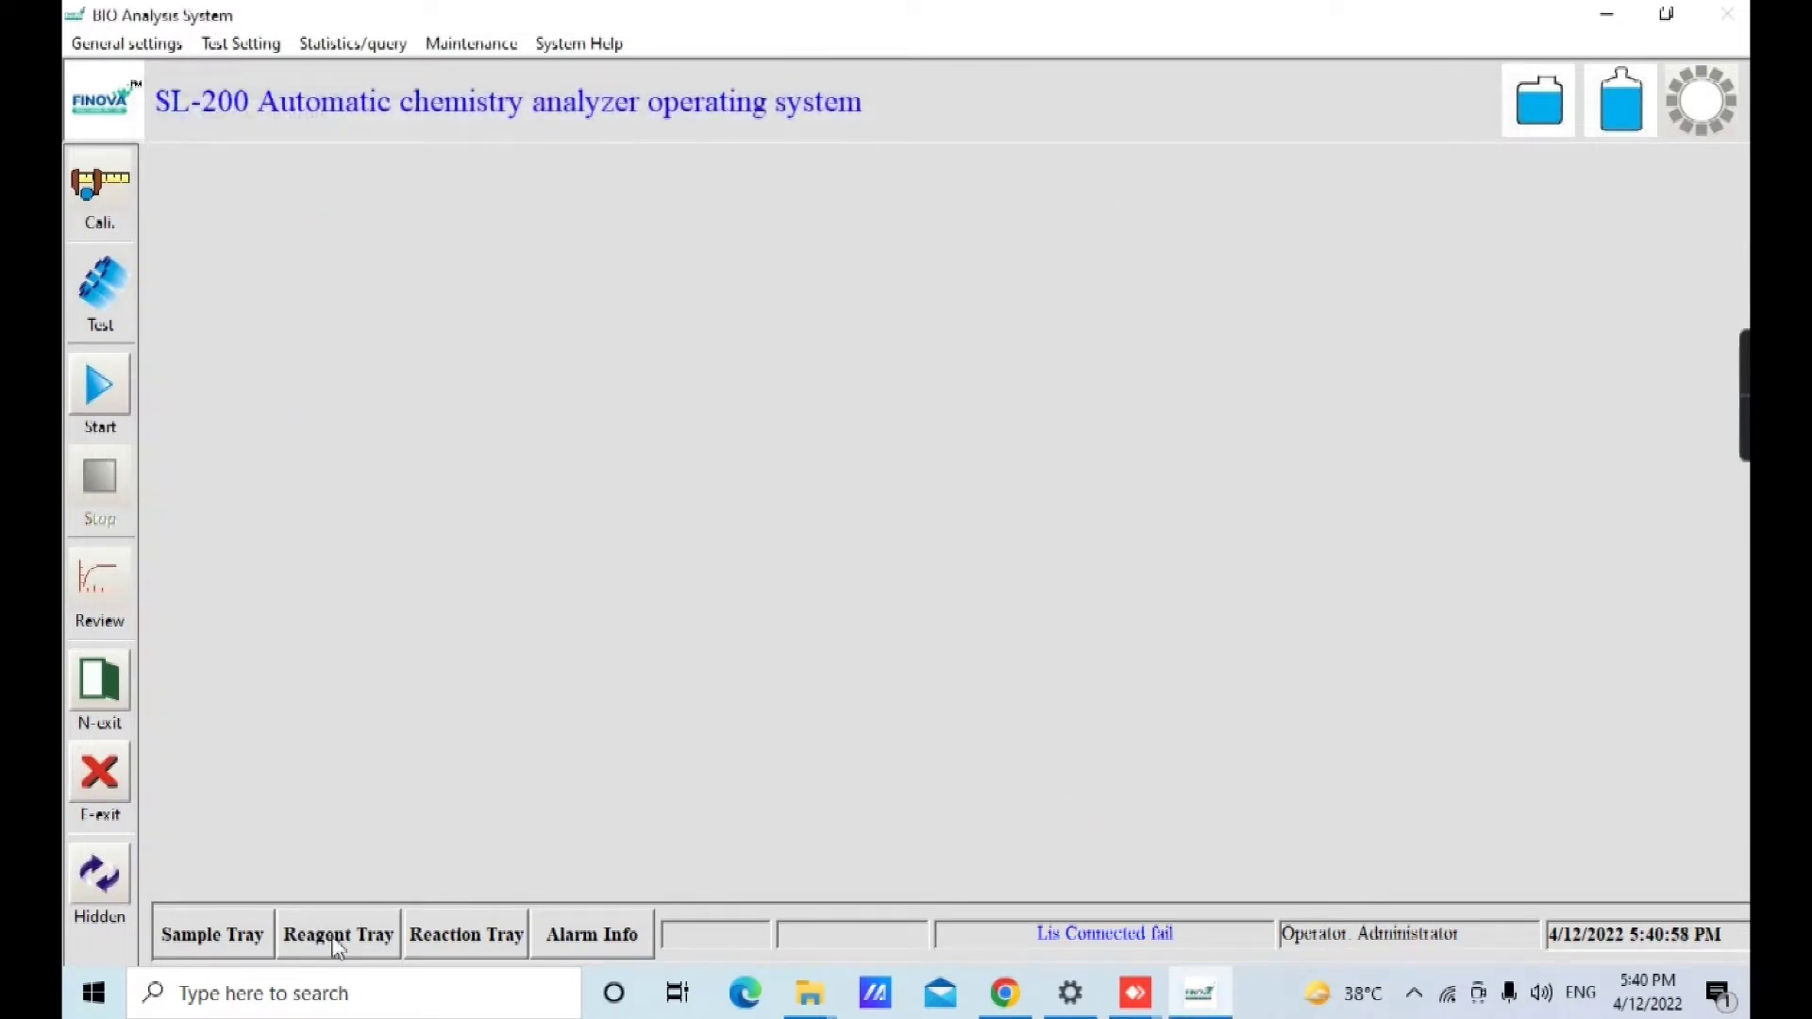
{"action": "left_click", "coordinate": [337, 944]}
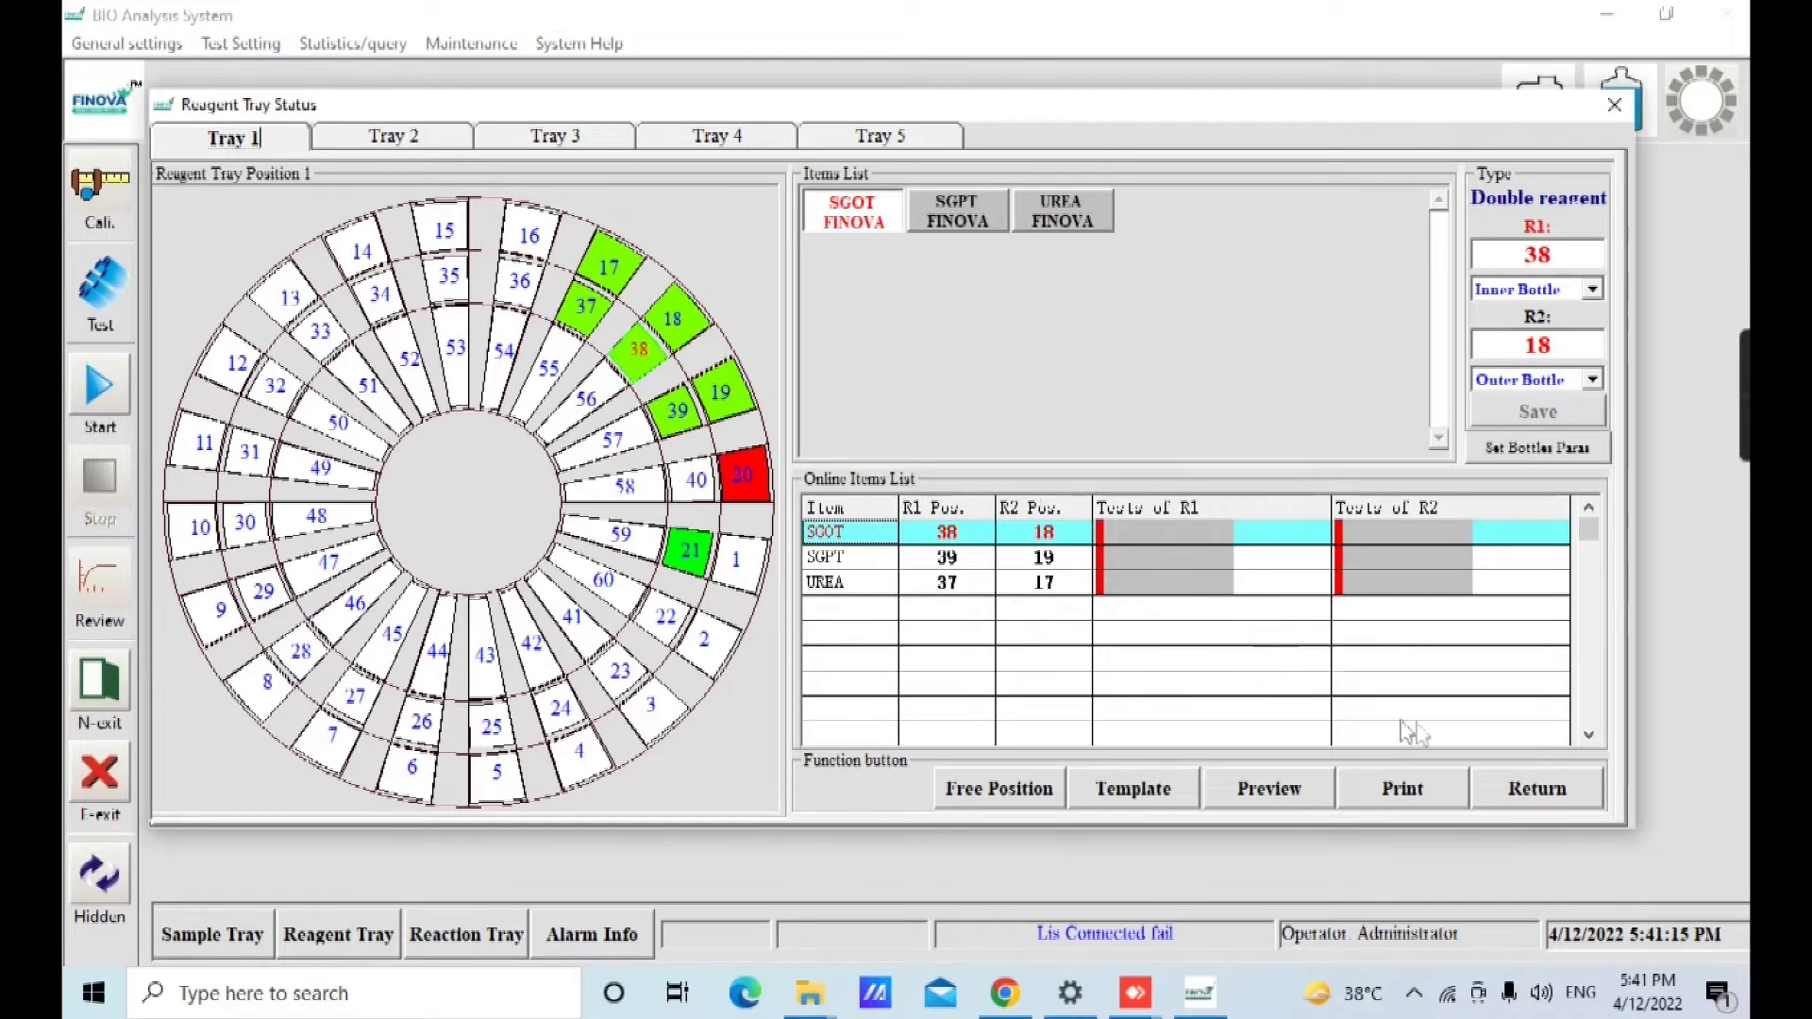
{"action": "left_click", "coordinate": [1530, 802]}
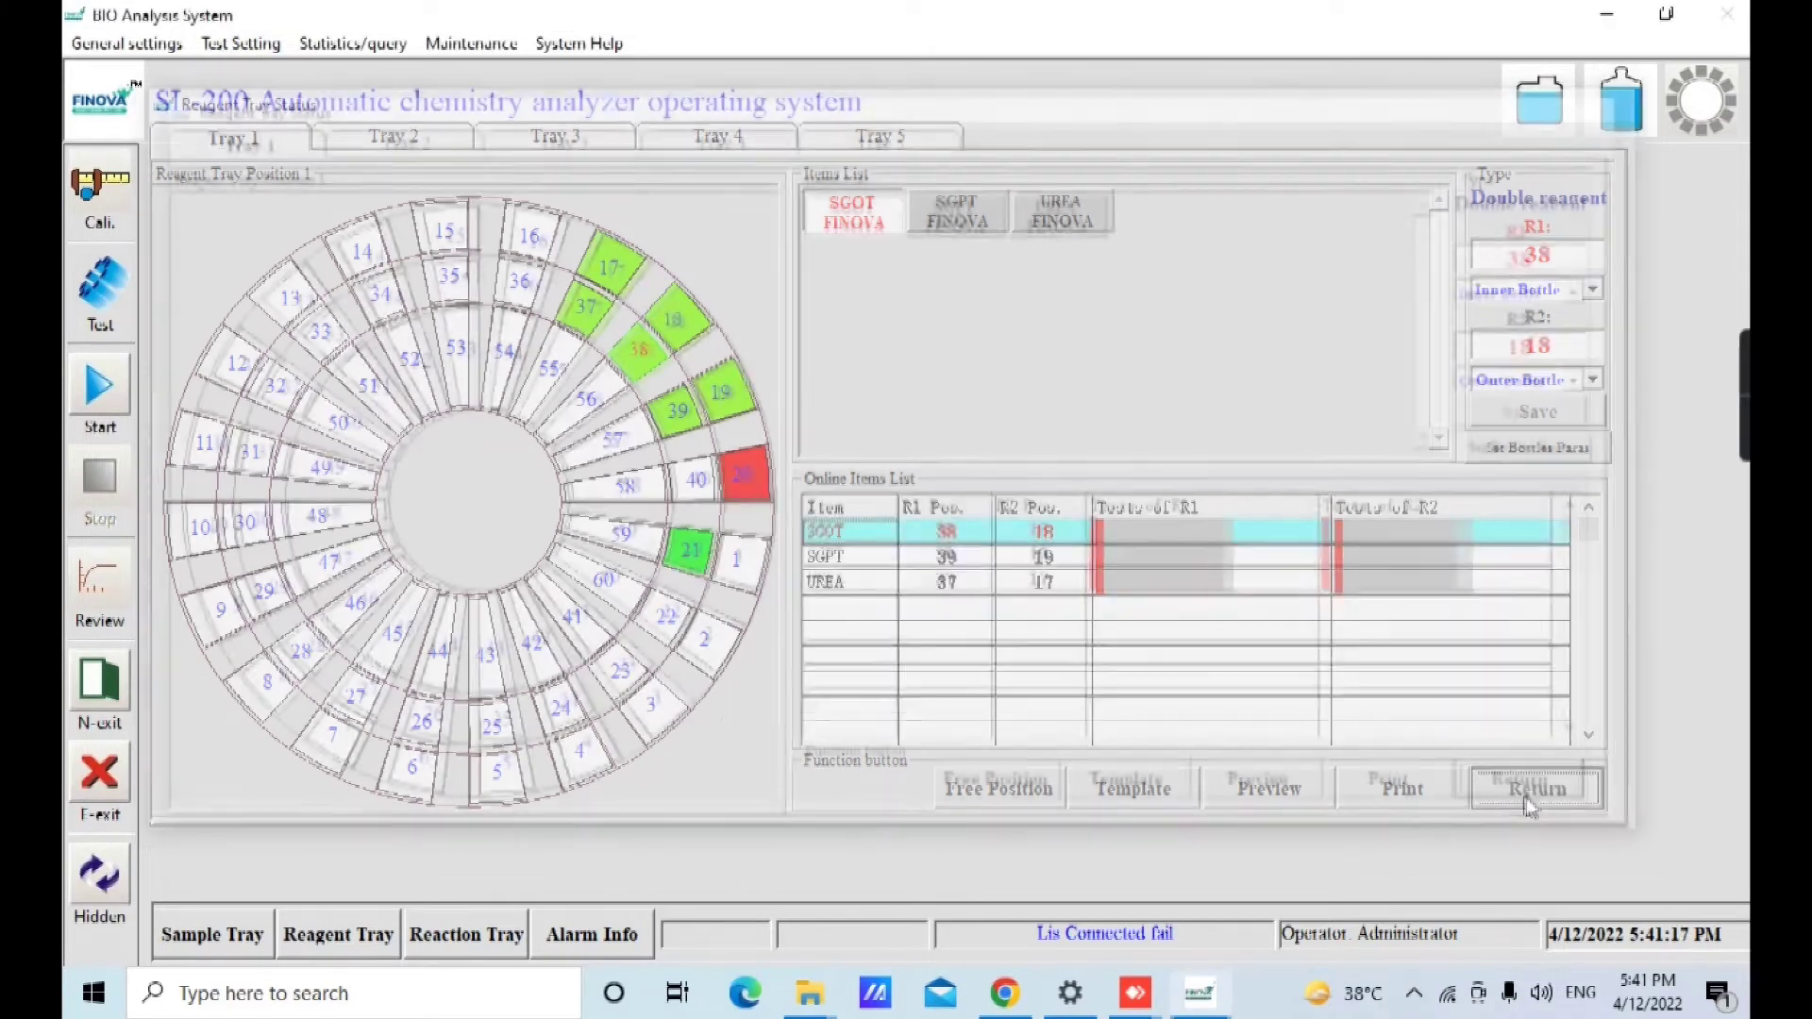
{"action": "left_click", "coordinate": [515, 934]}
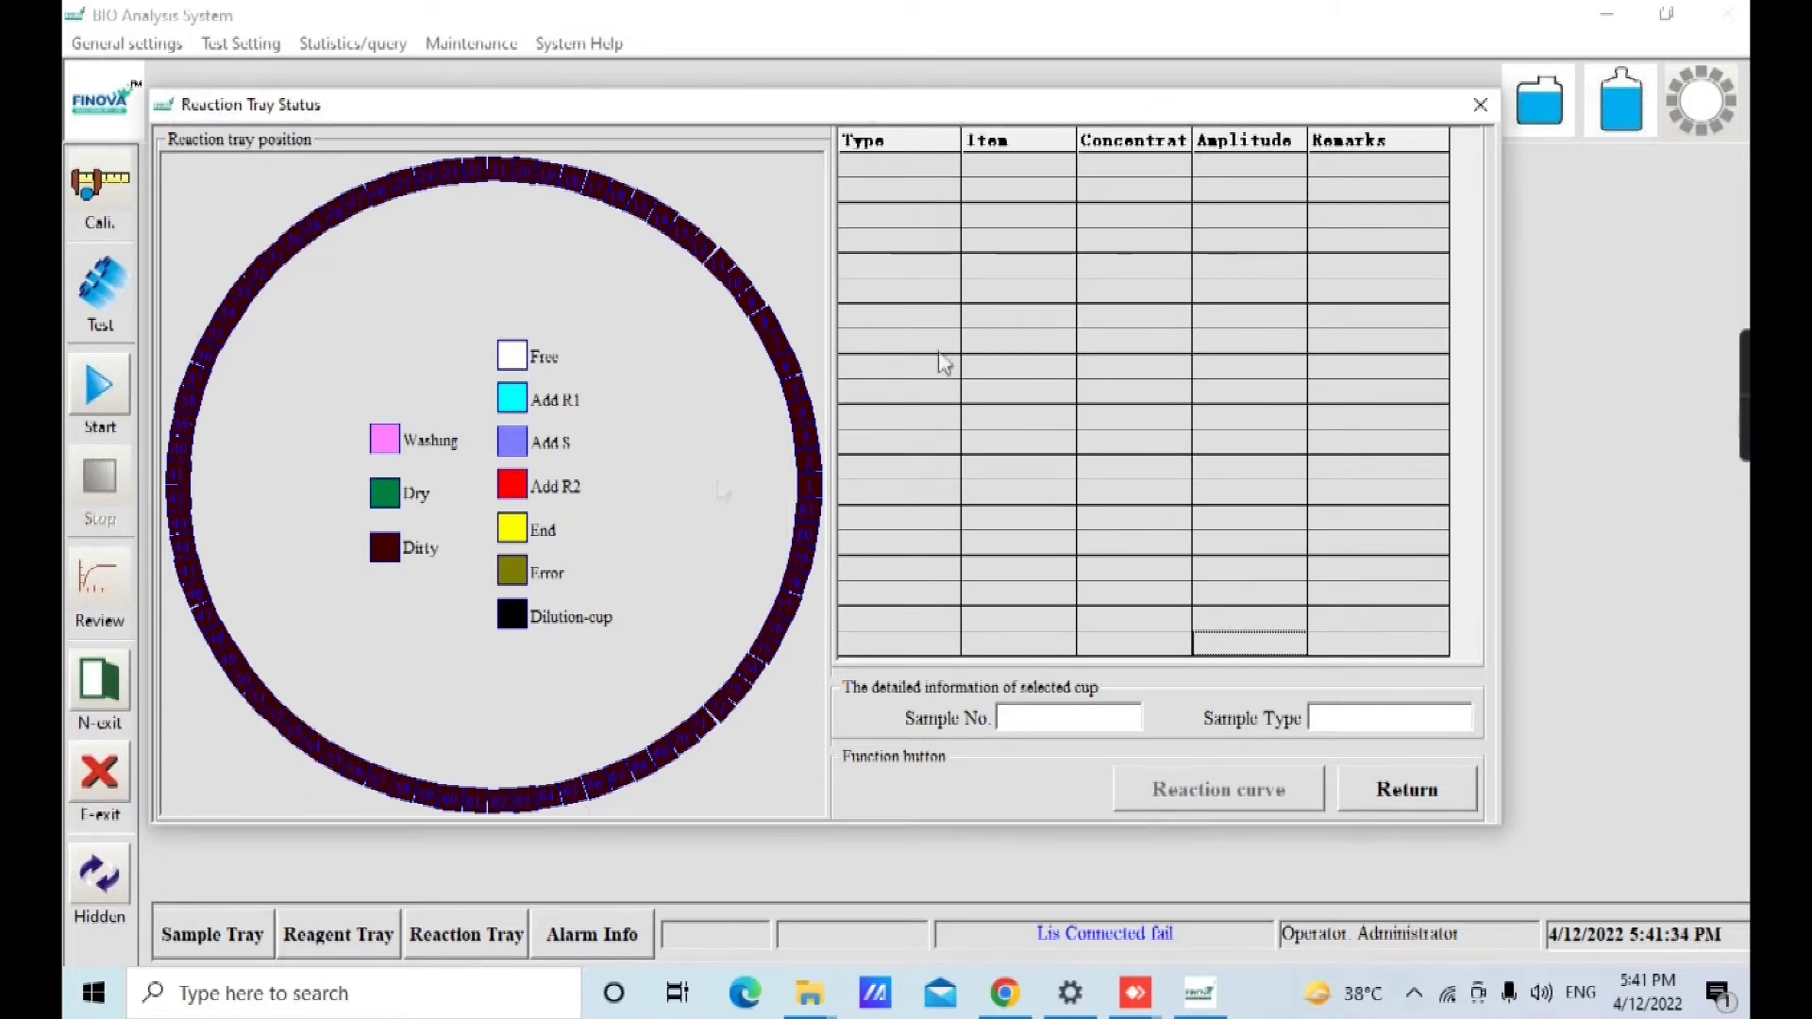
{"action": "left_click", "coordinate": [1408, 790]}
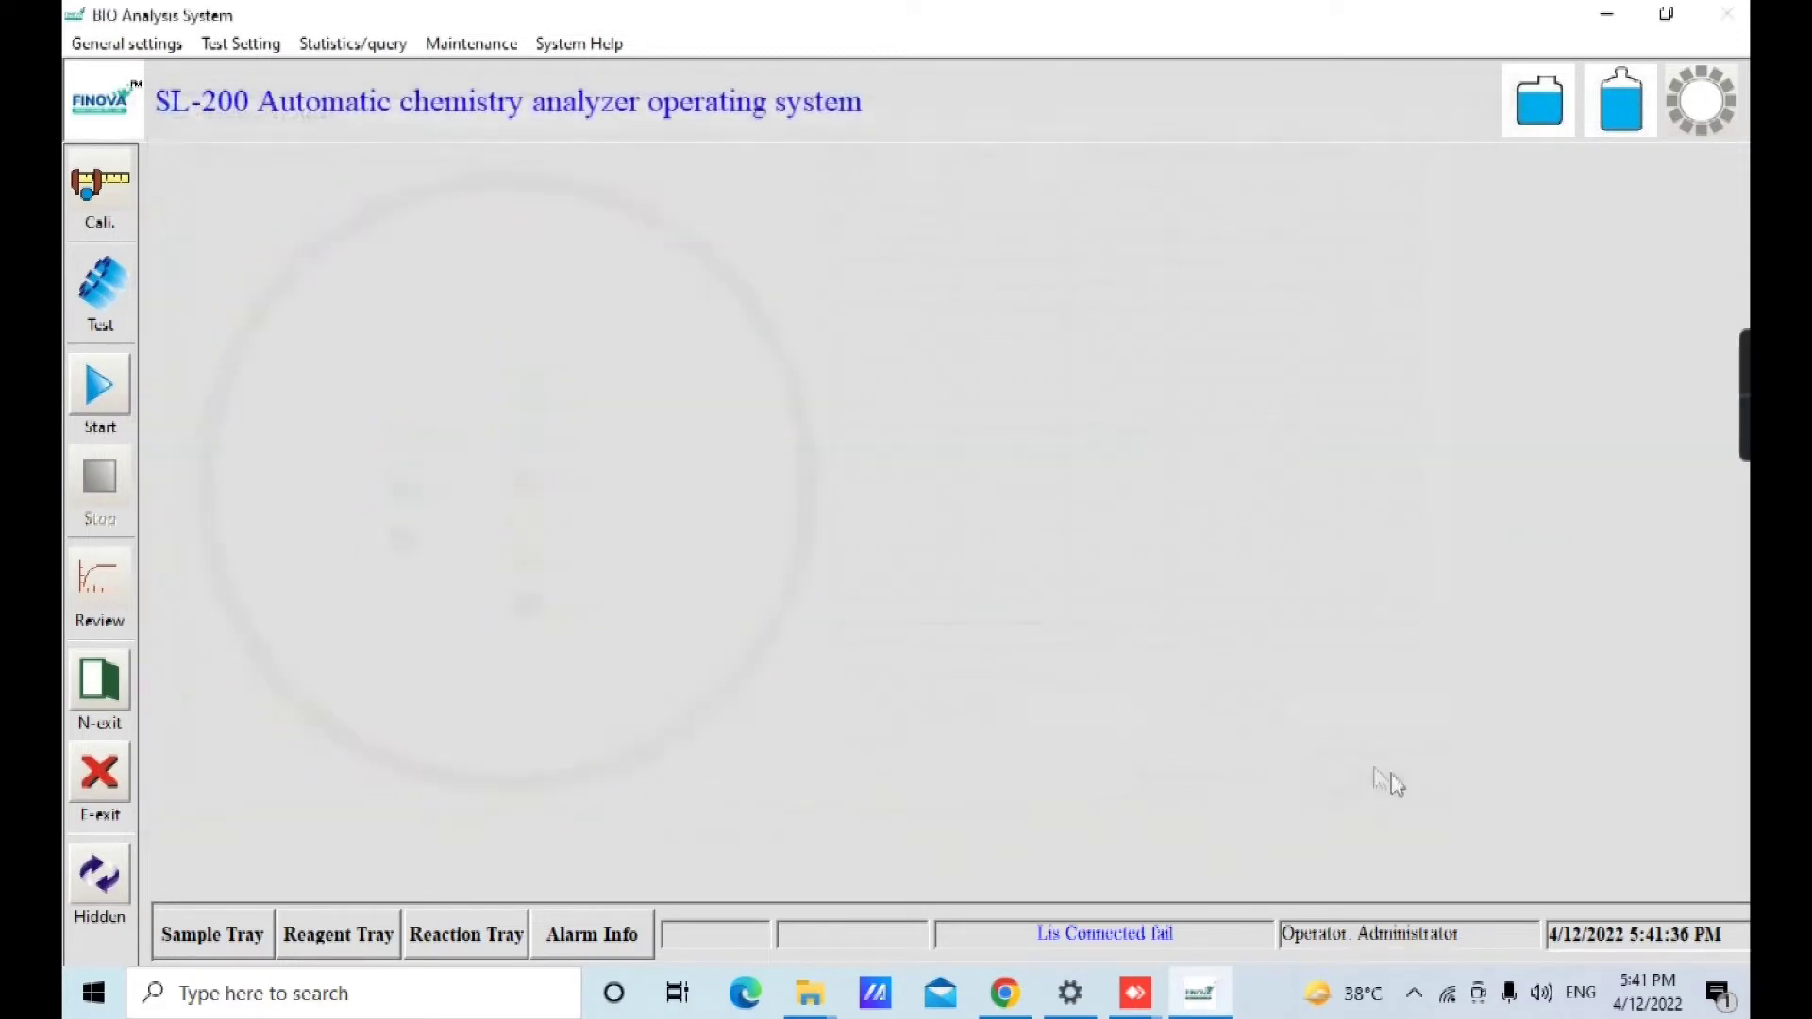
Review the item parameters and auto-retesting rules, trying the Auto-Retesting option for SGOT FINOVA without saving it
{"action": "left_click", "coordinate": [242, 45]}
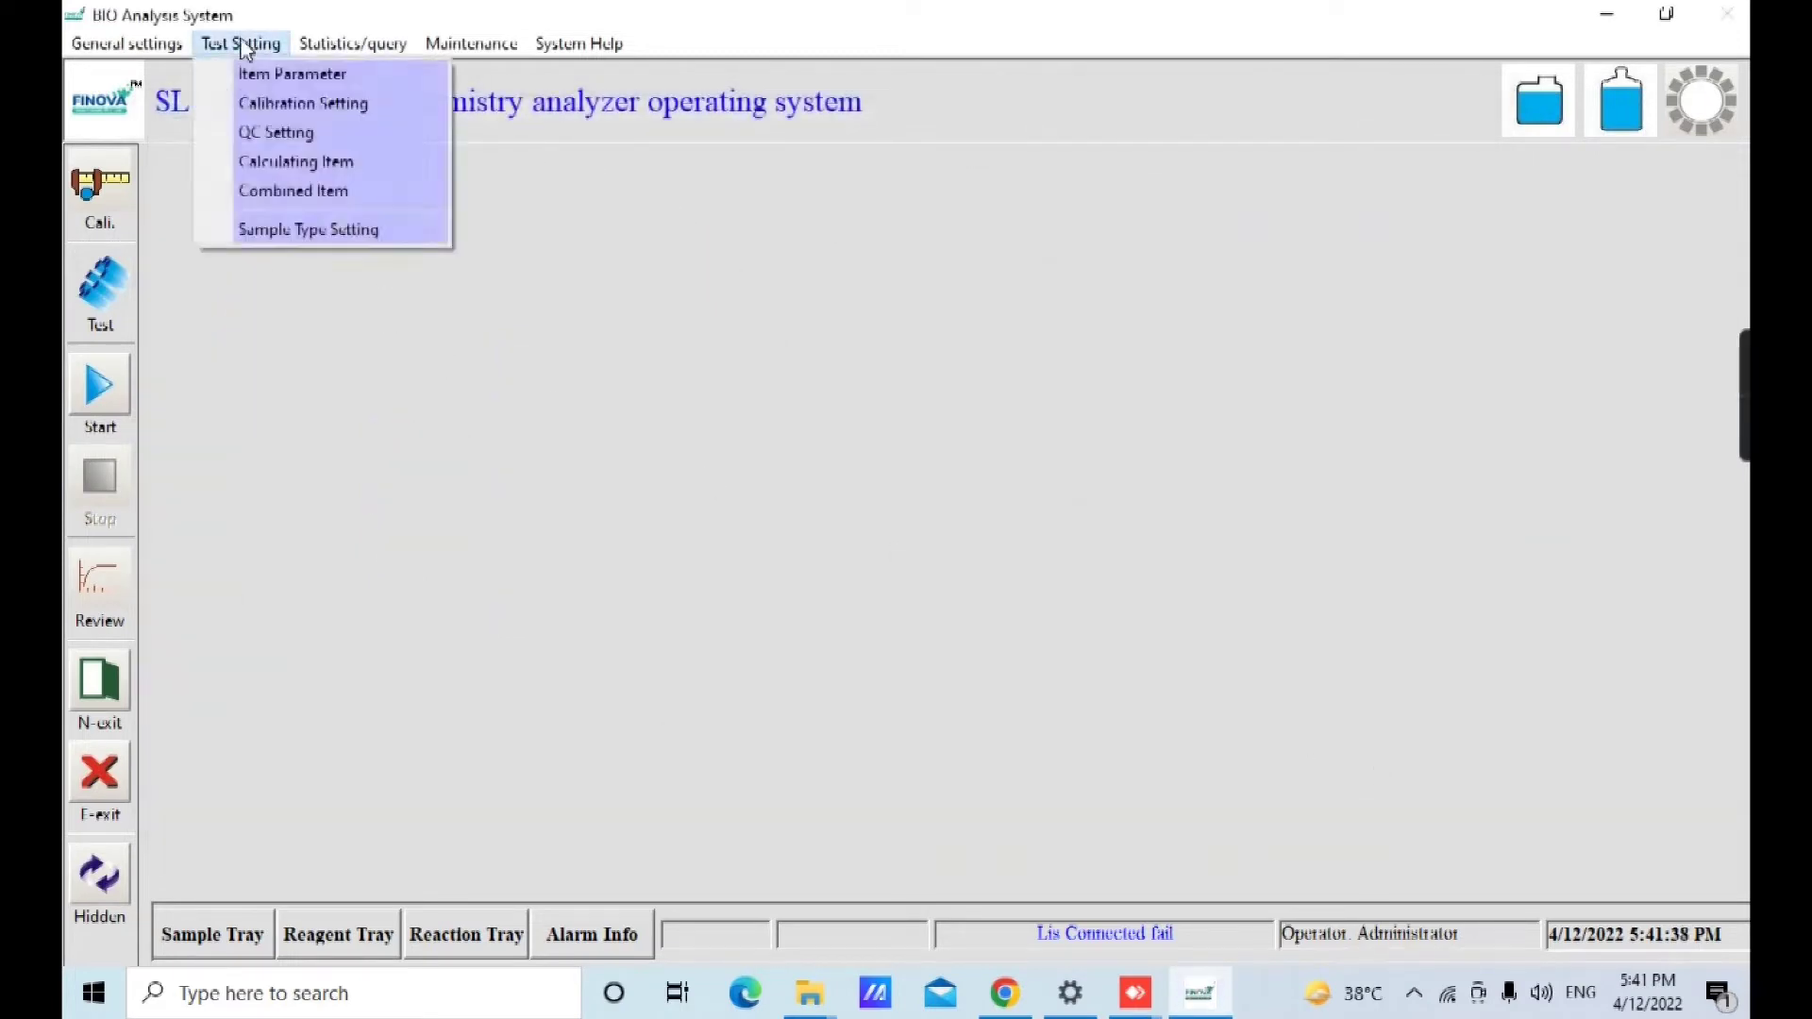
{"action": "left_click", "coordinate": [272, 79]}
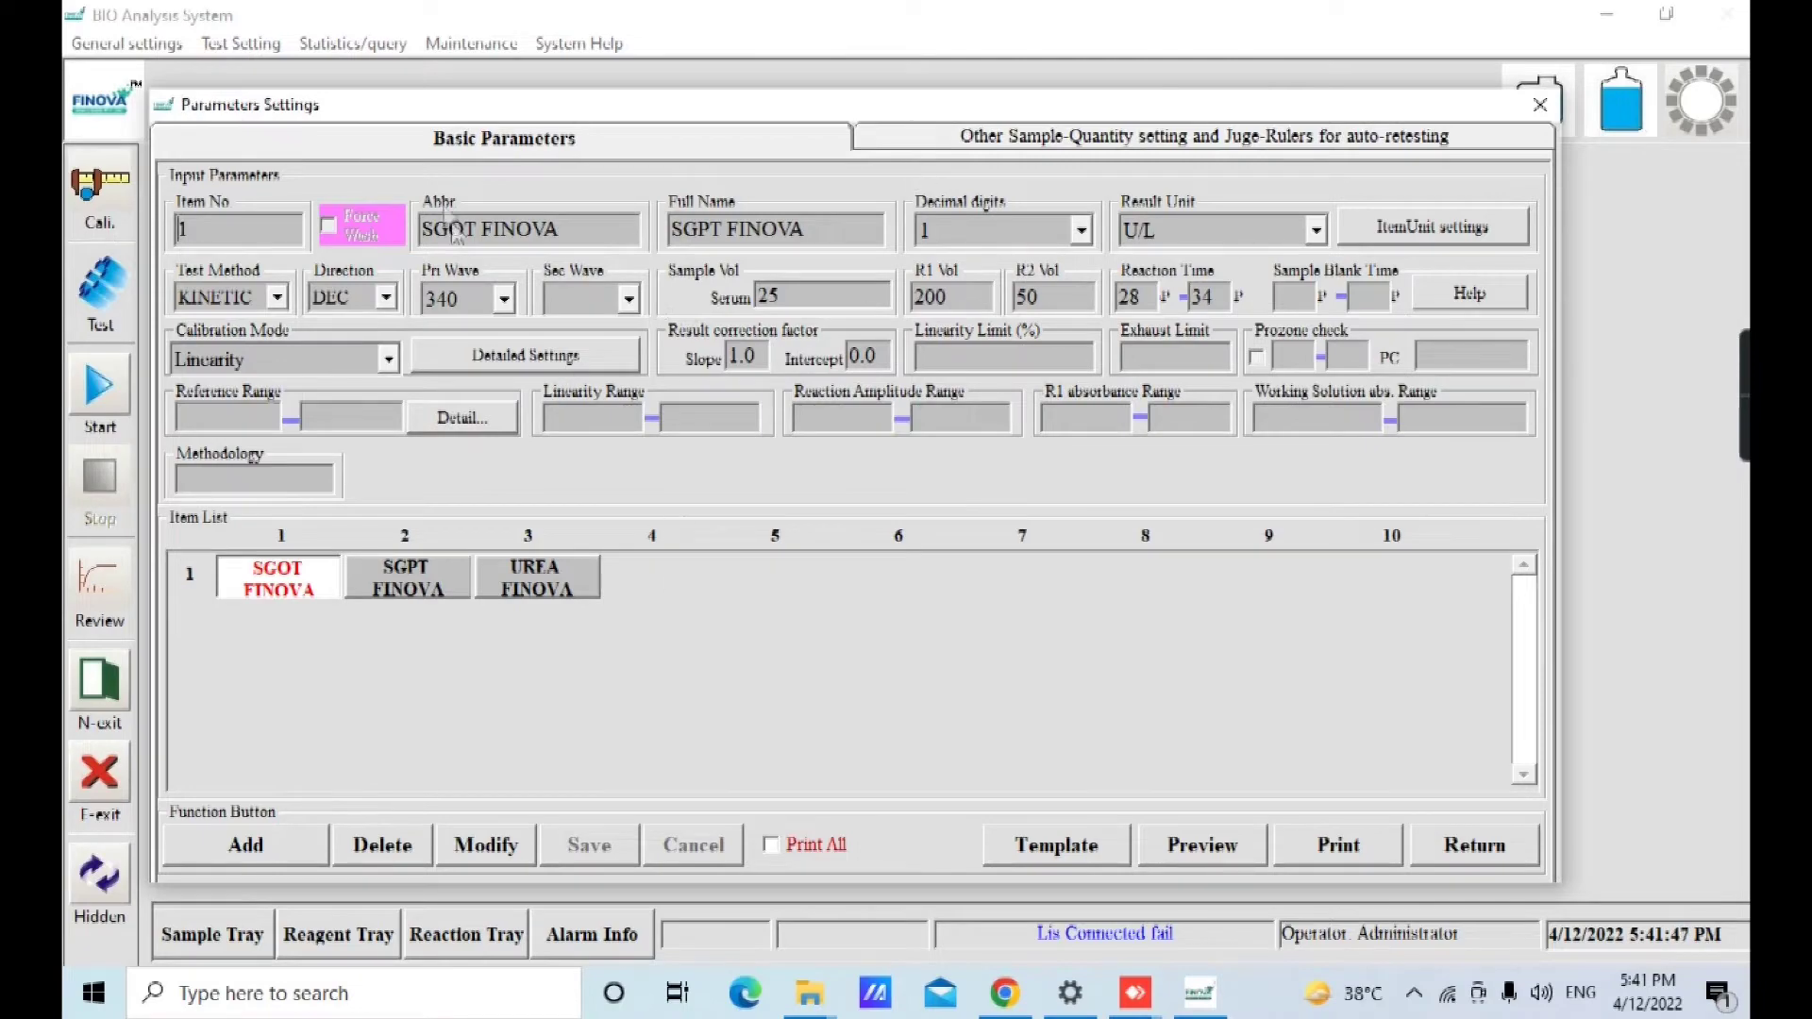
{"action": "left_click", "coordinate": [994, 133]}
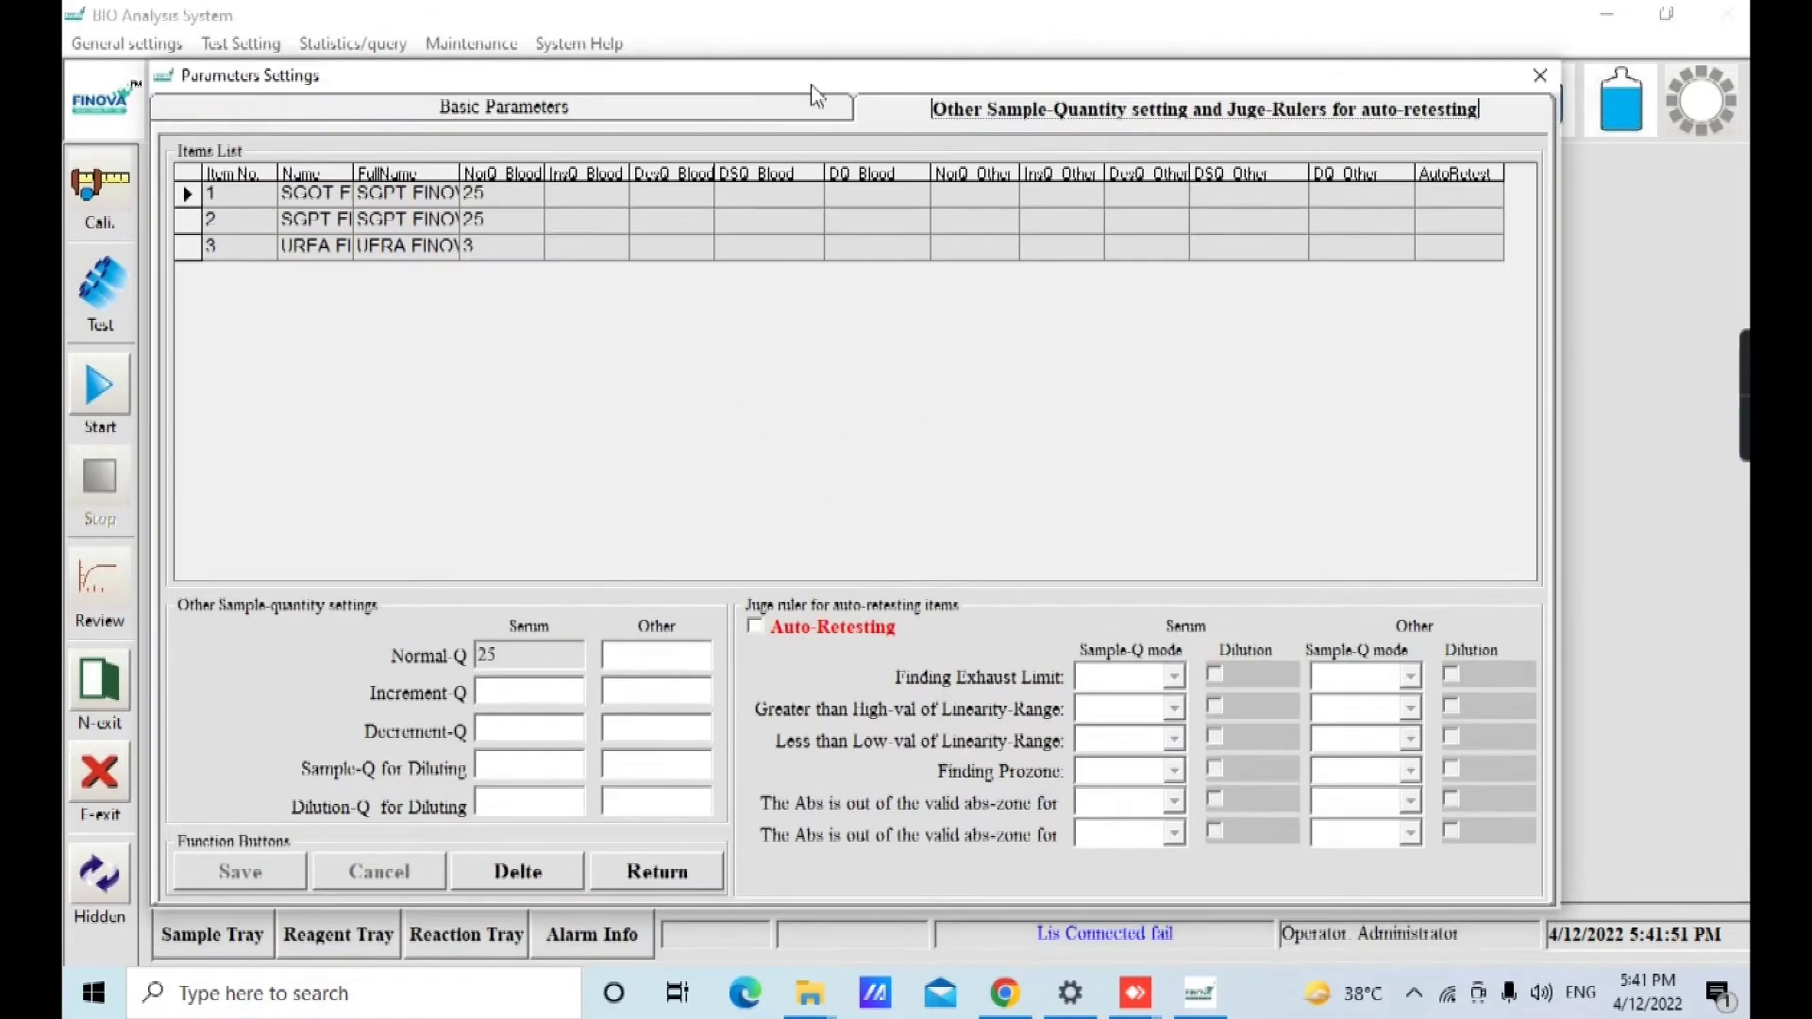
{"action": "left_click", "coordinate": [756, 629]}
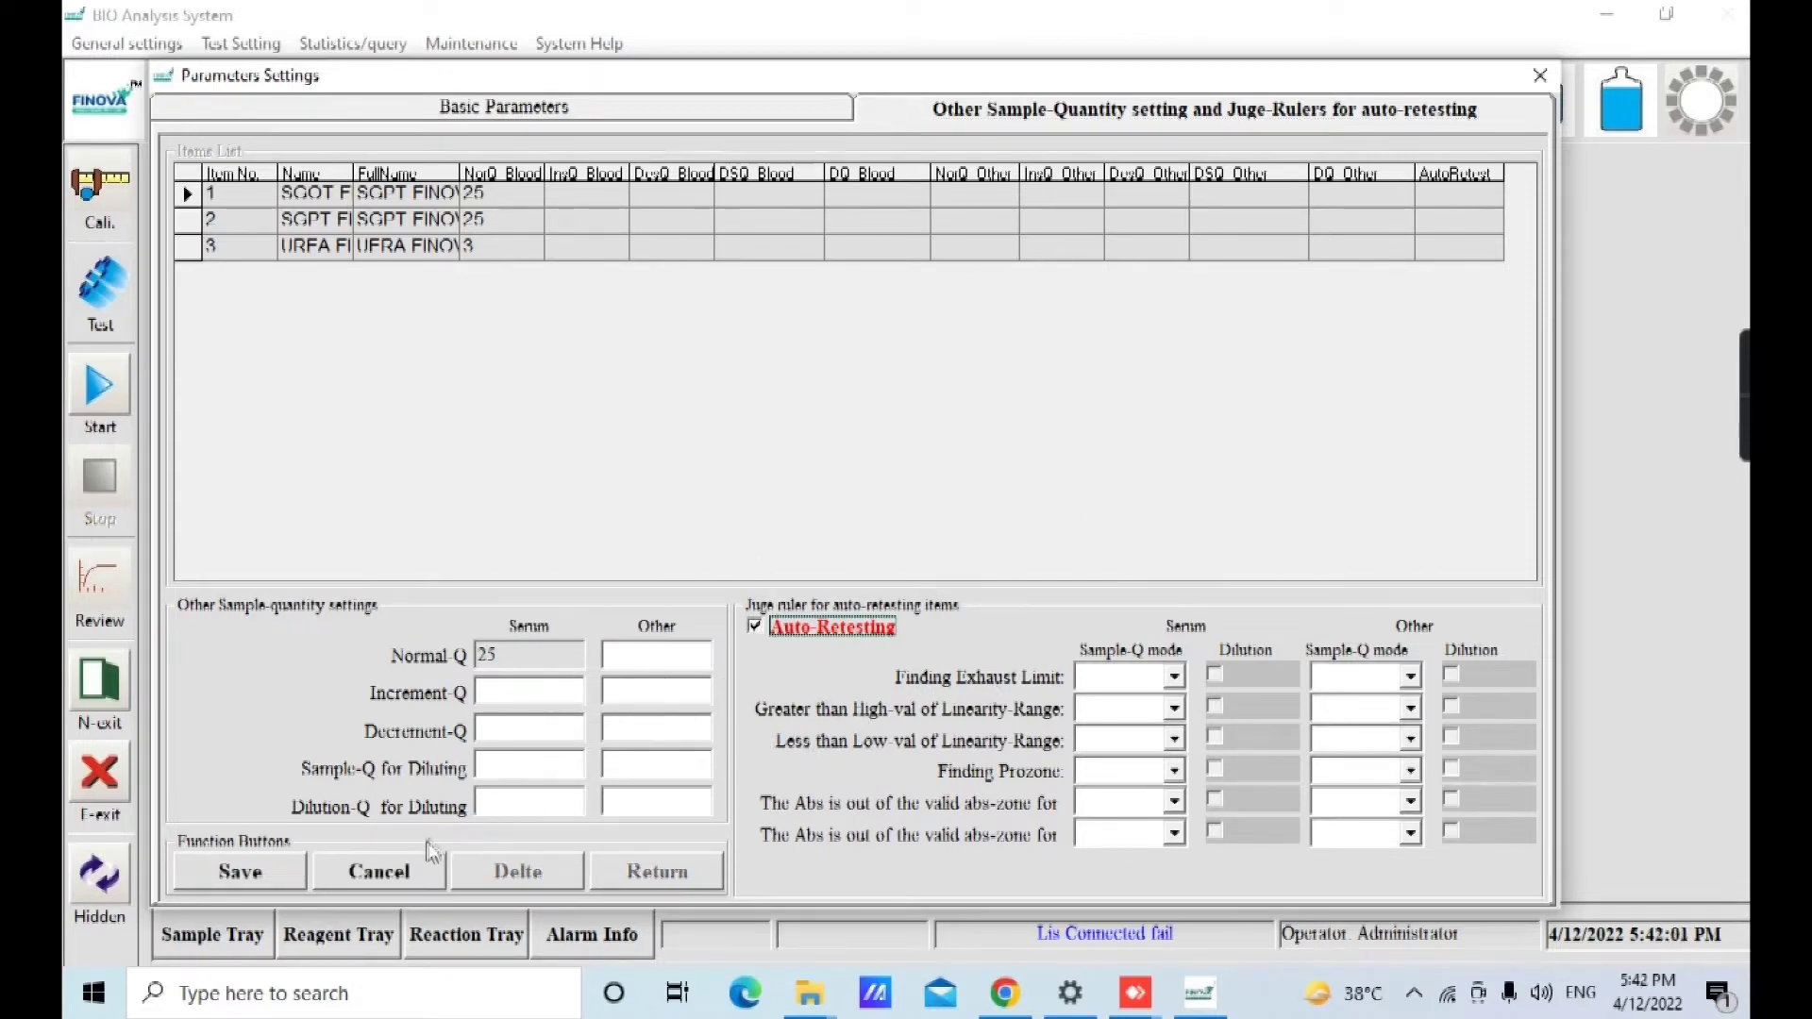
{"action": "left_click", "coordinate": [1539, 75]}
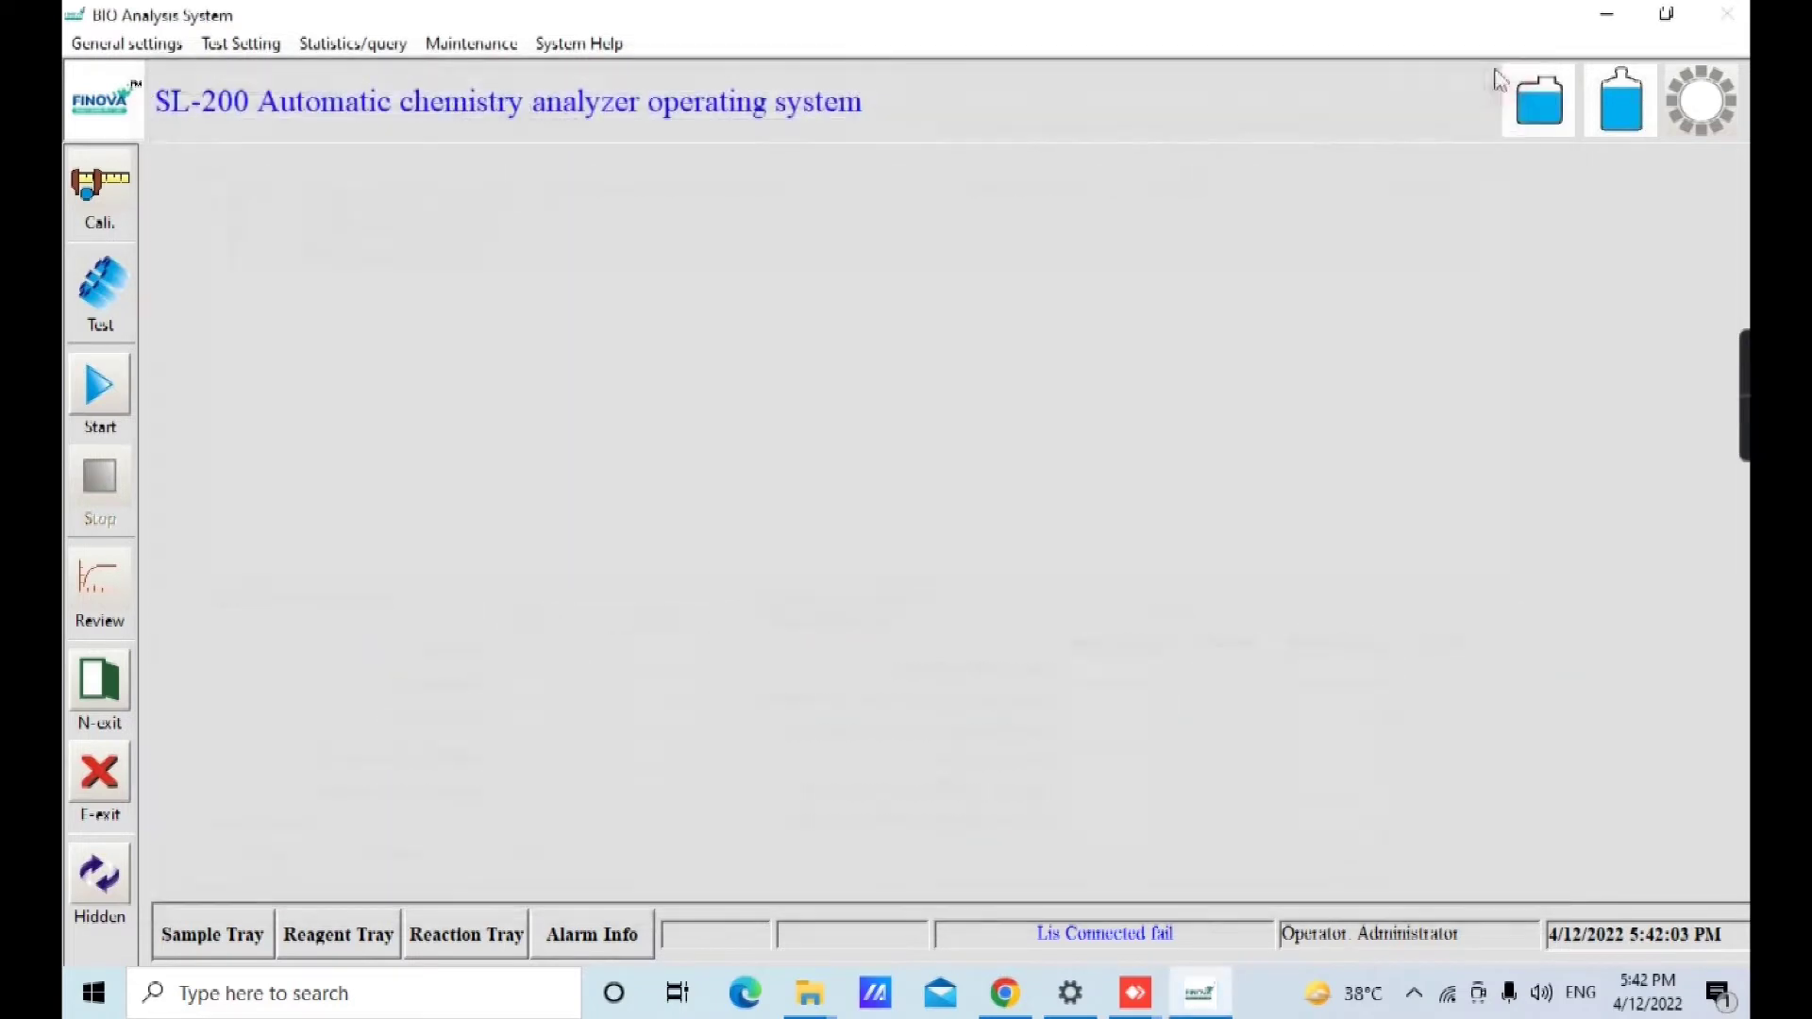
Review the quality control settings and the calibration settings, closing each window after viewing
{"action": "left_click", "coordinate": [247, 47]}
{"action": "left_click", "coordinate": [262, 130]}
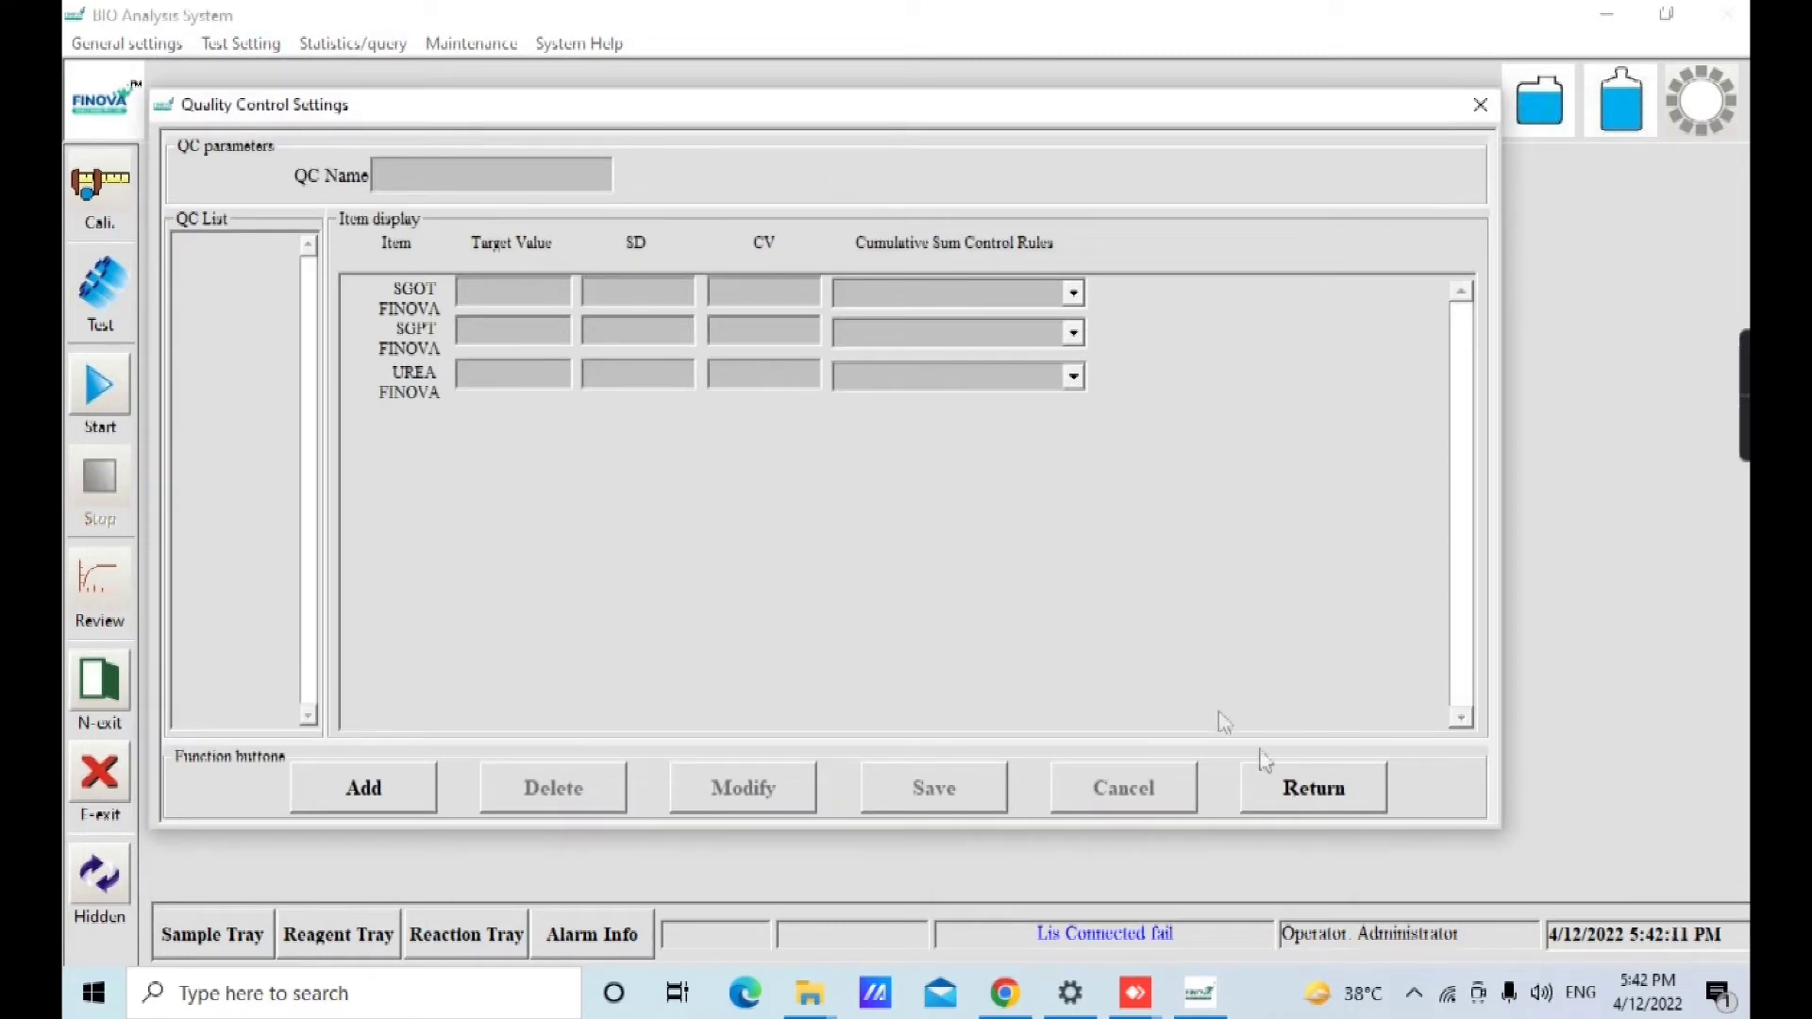
{"action": "left_click", "coordinate": [1293, 786]}
{"action": "left_click", "coordinate": [259, 43]}
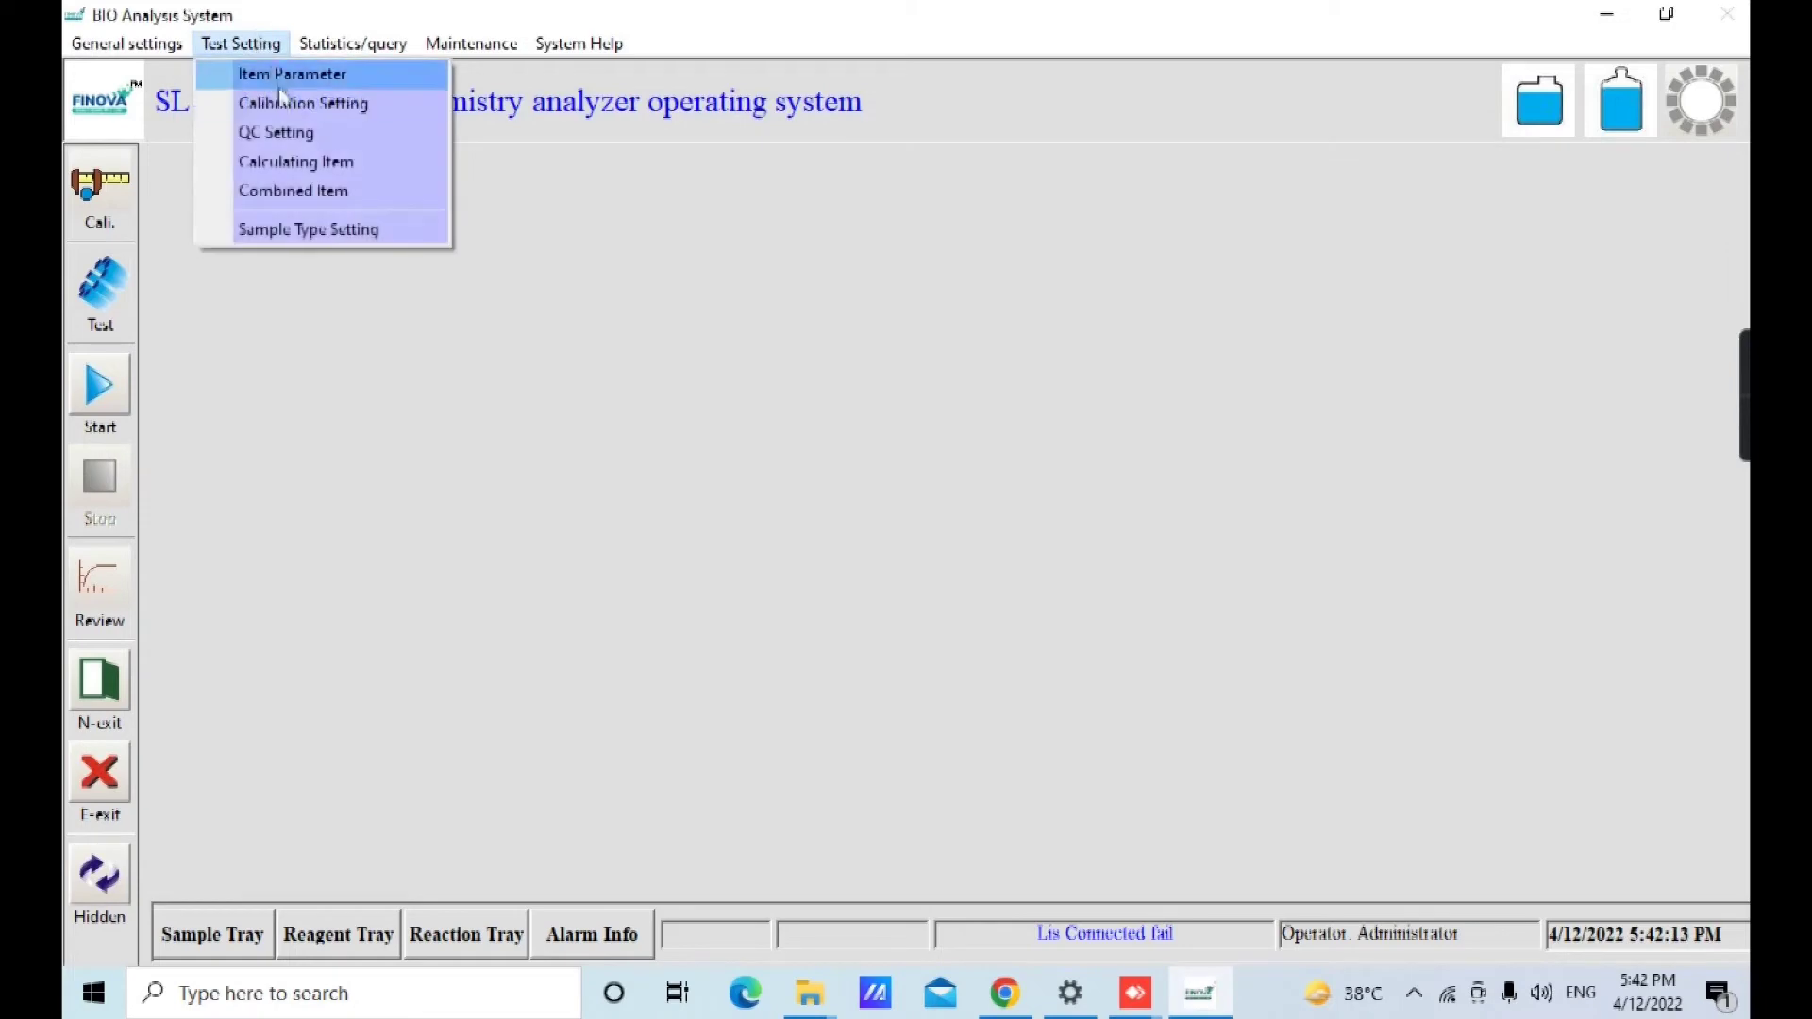
{"action": "left_click", "coordinate": [280, 102]}
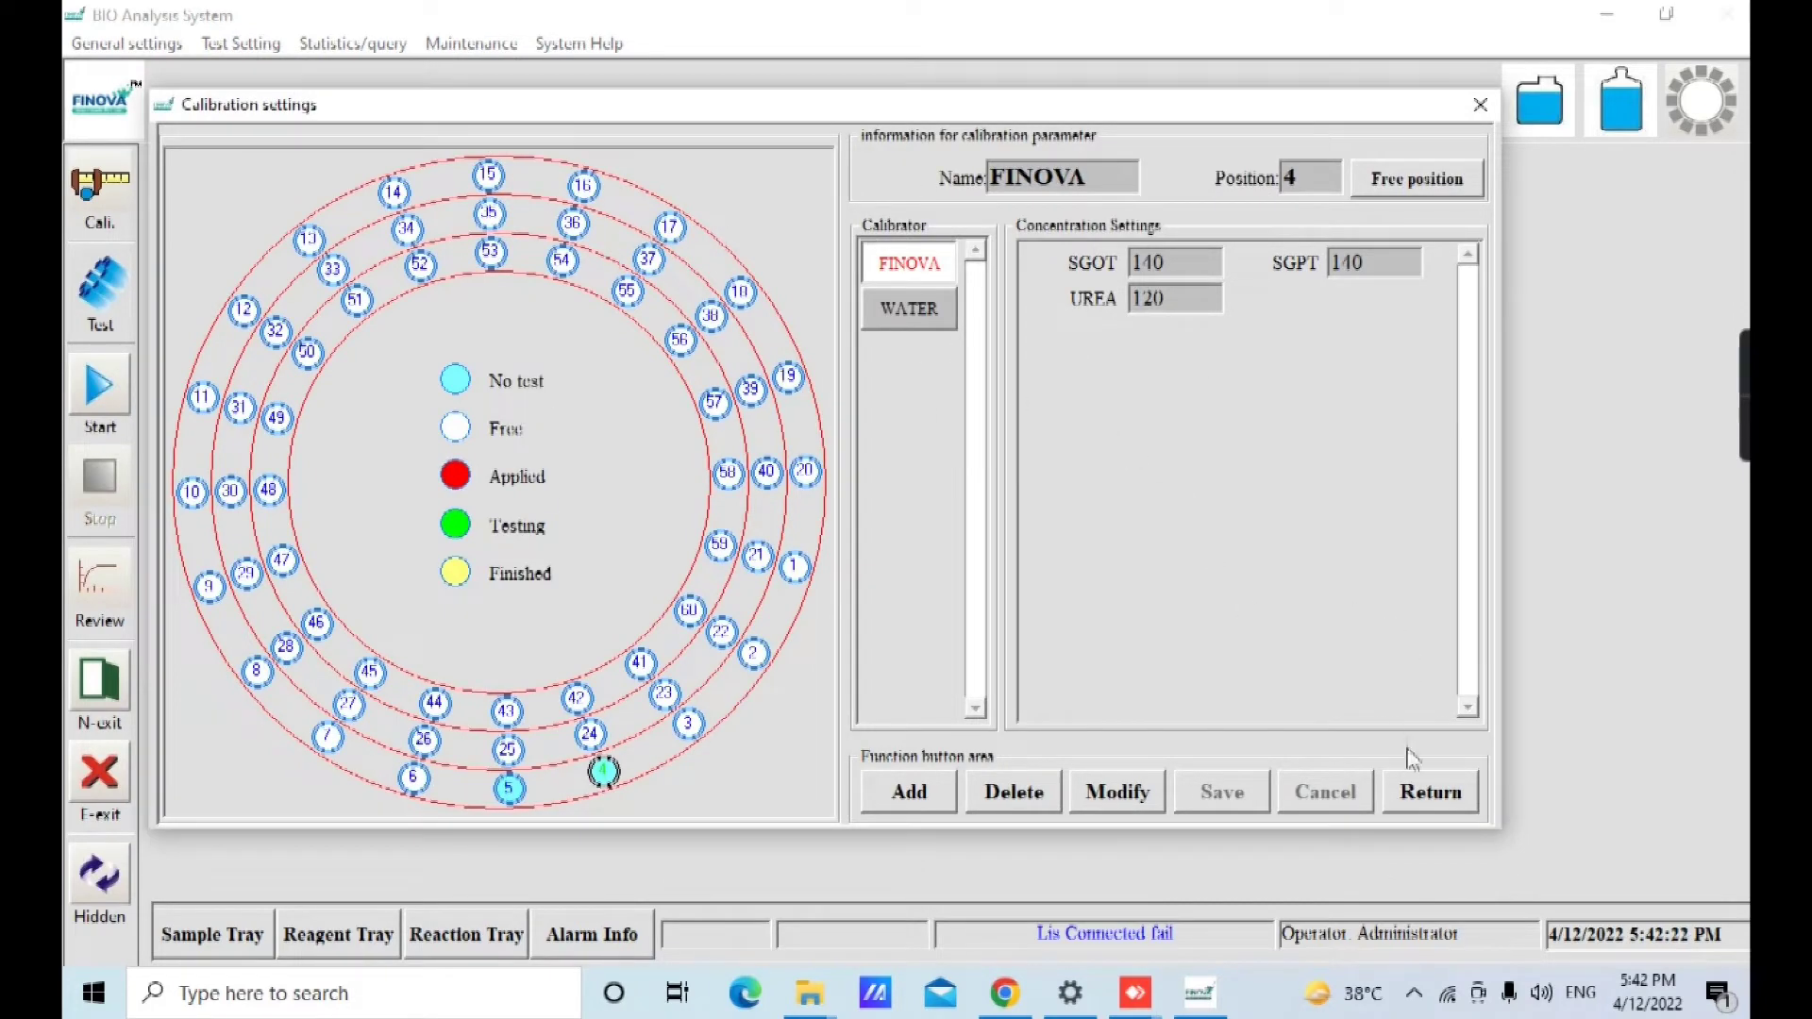
{"action": "left_click", "coordinate": [1425, 793]}
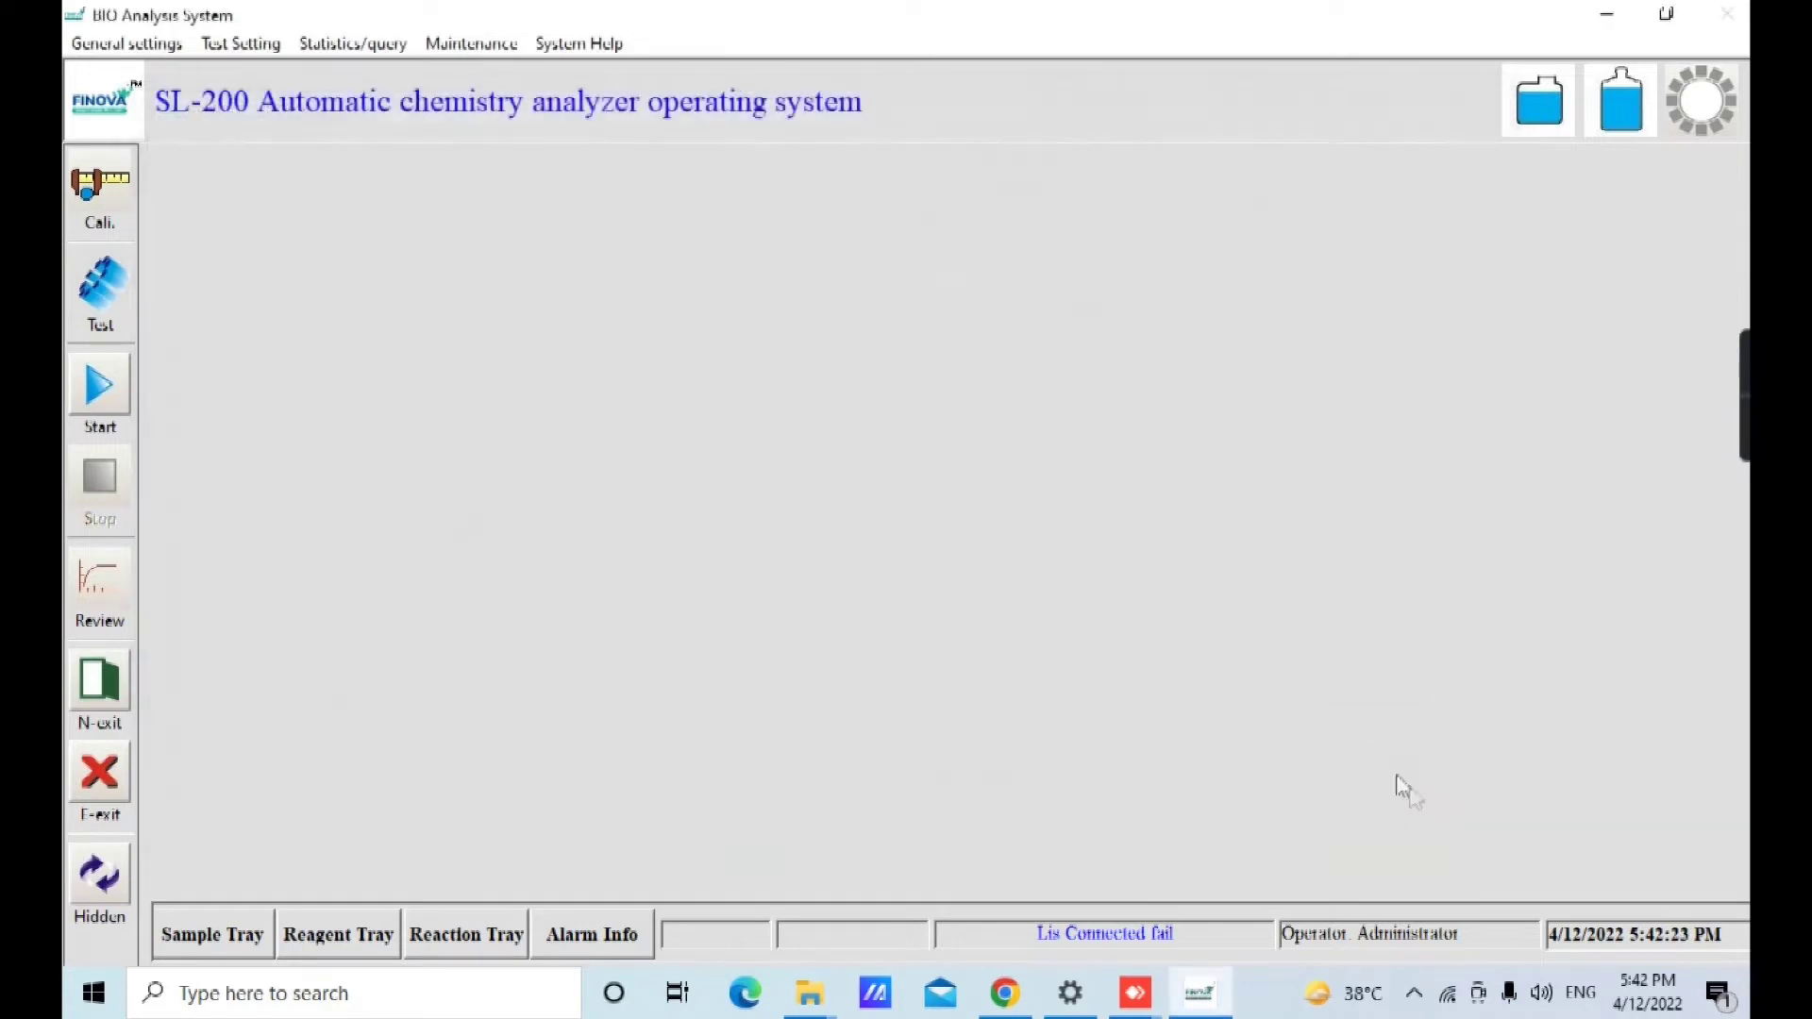
Review the calculating item parameters and the combined item settings, closing each window after viewing
{"action": "left_click", "coordinate": [241, 43]}
{"action": "left_click", "coordinate": [254, 168]}
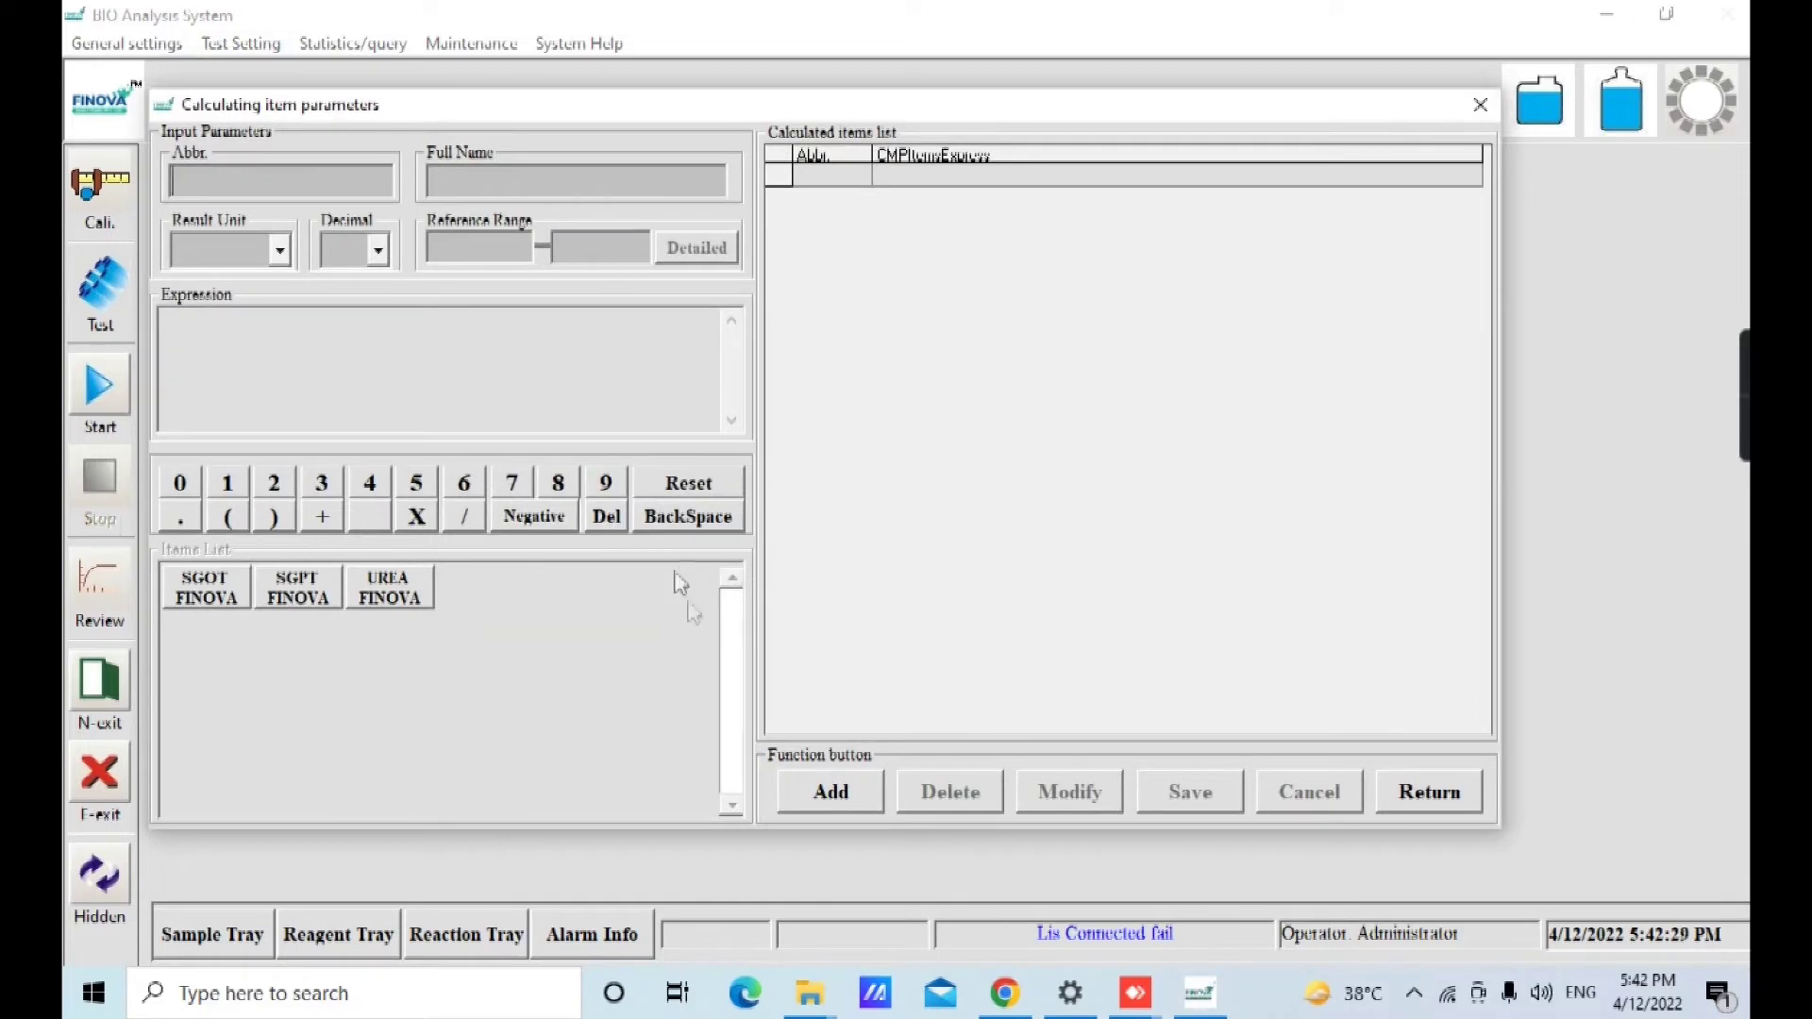
{"action": "left_click", "coordinate": [1428, 798]}
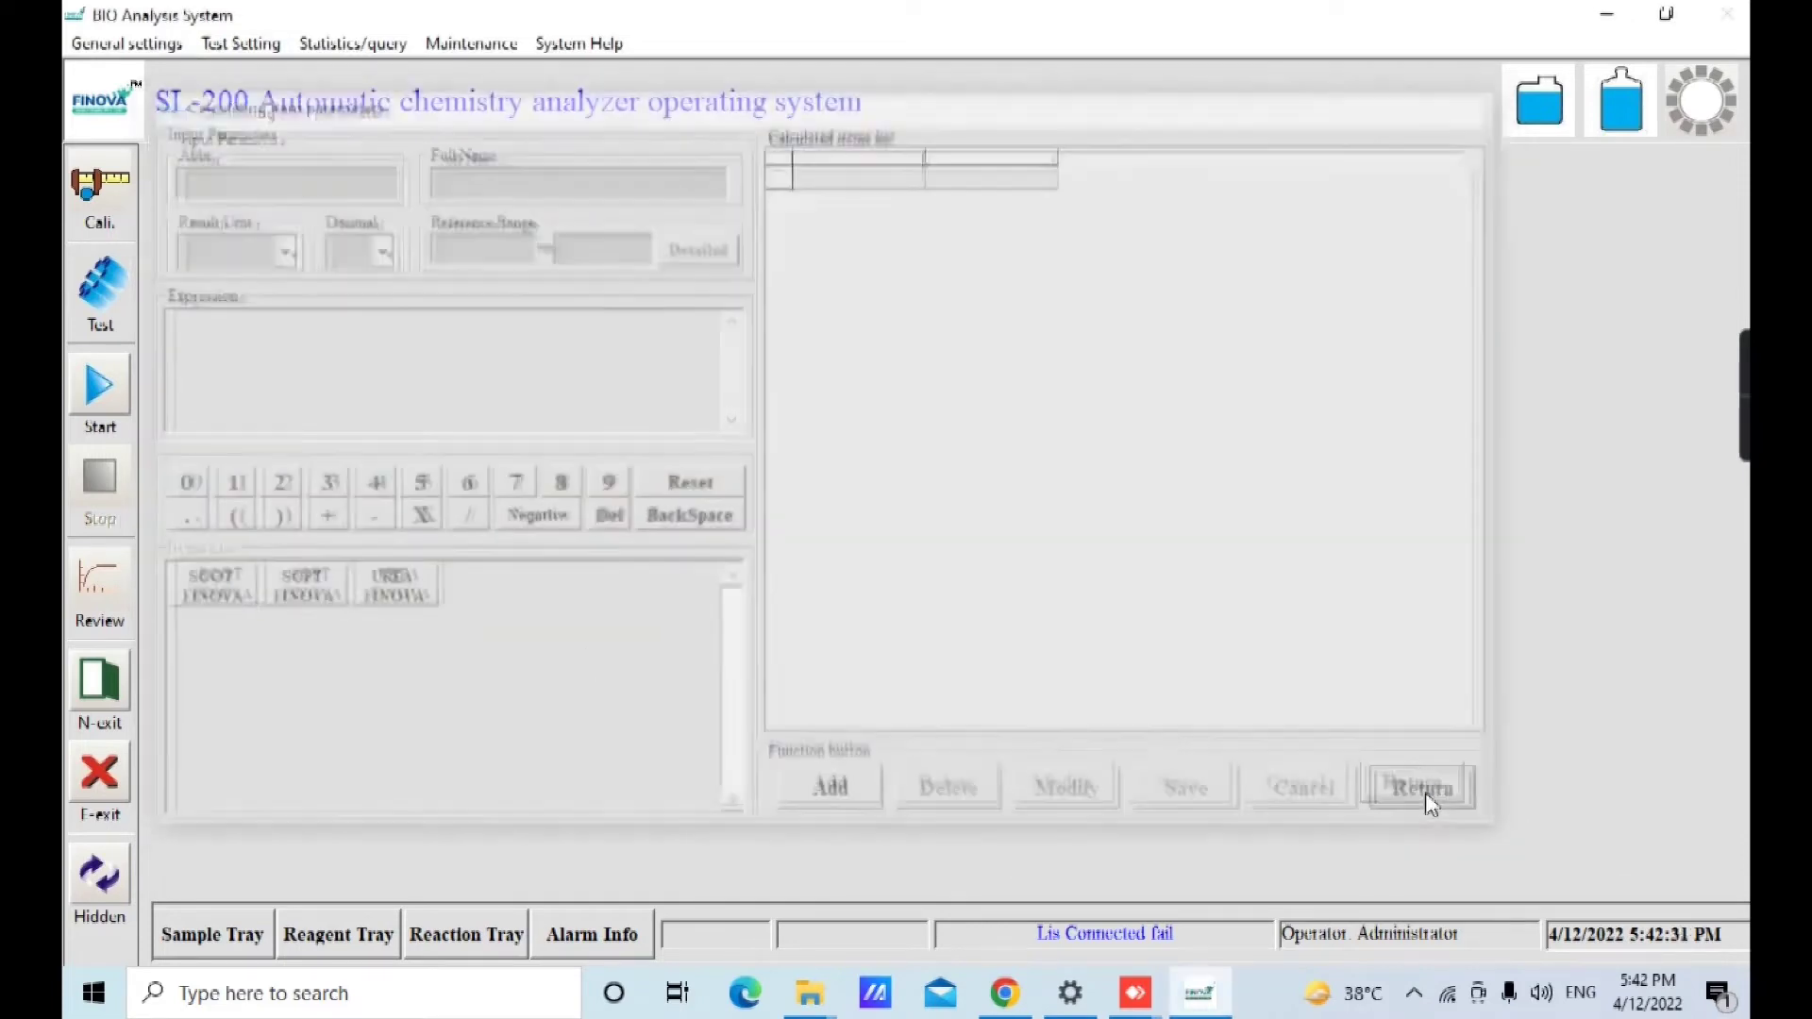
{"action": "left_click", "coordinate": [239, 44]}
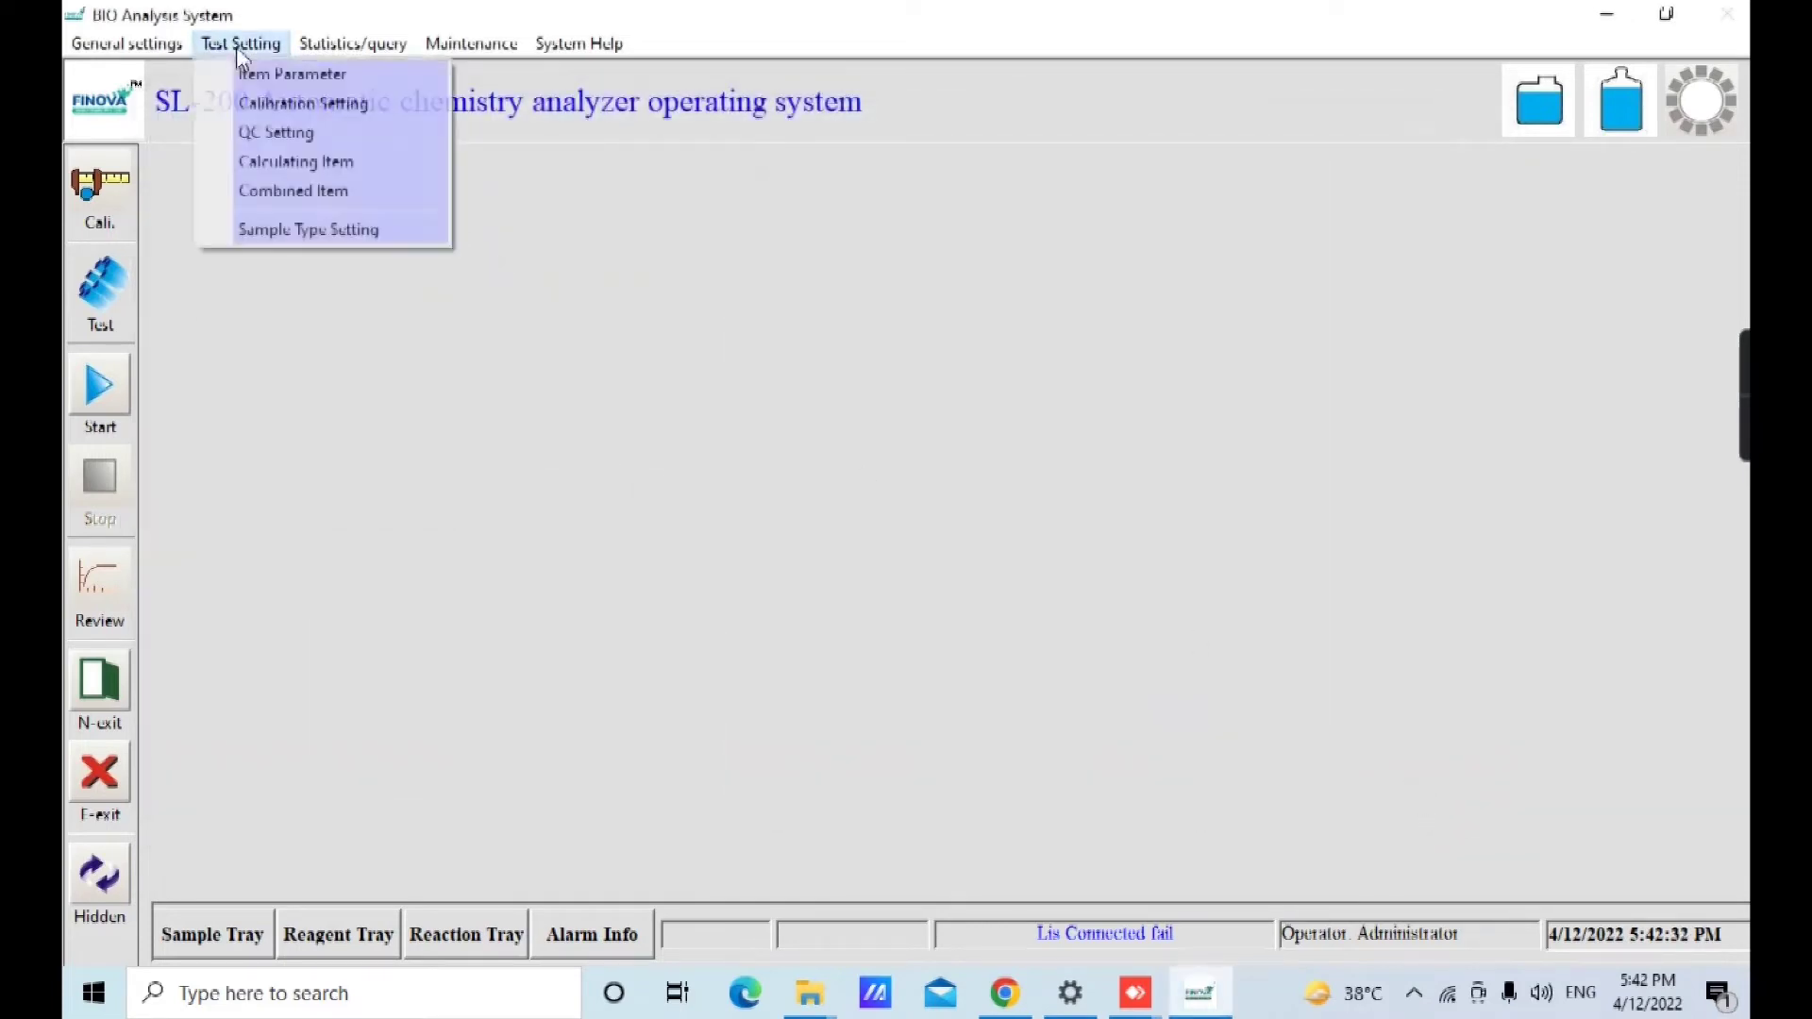
{"action": "left_click", "coordinate": [278, 185]}
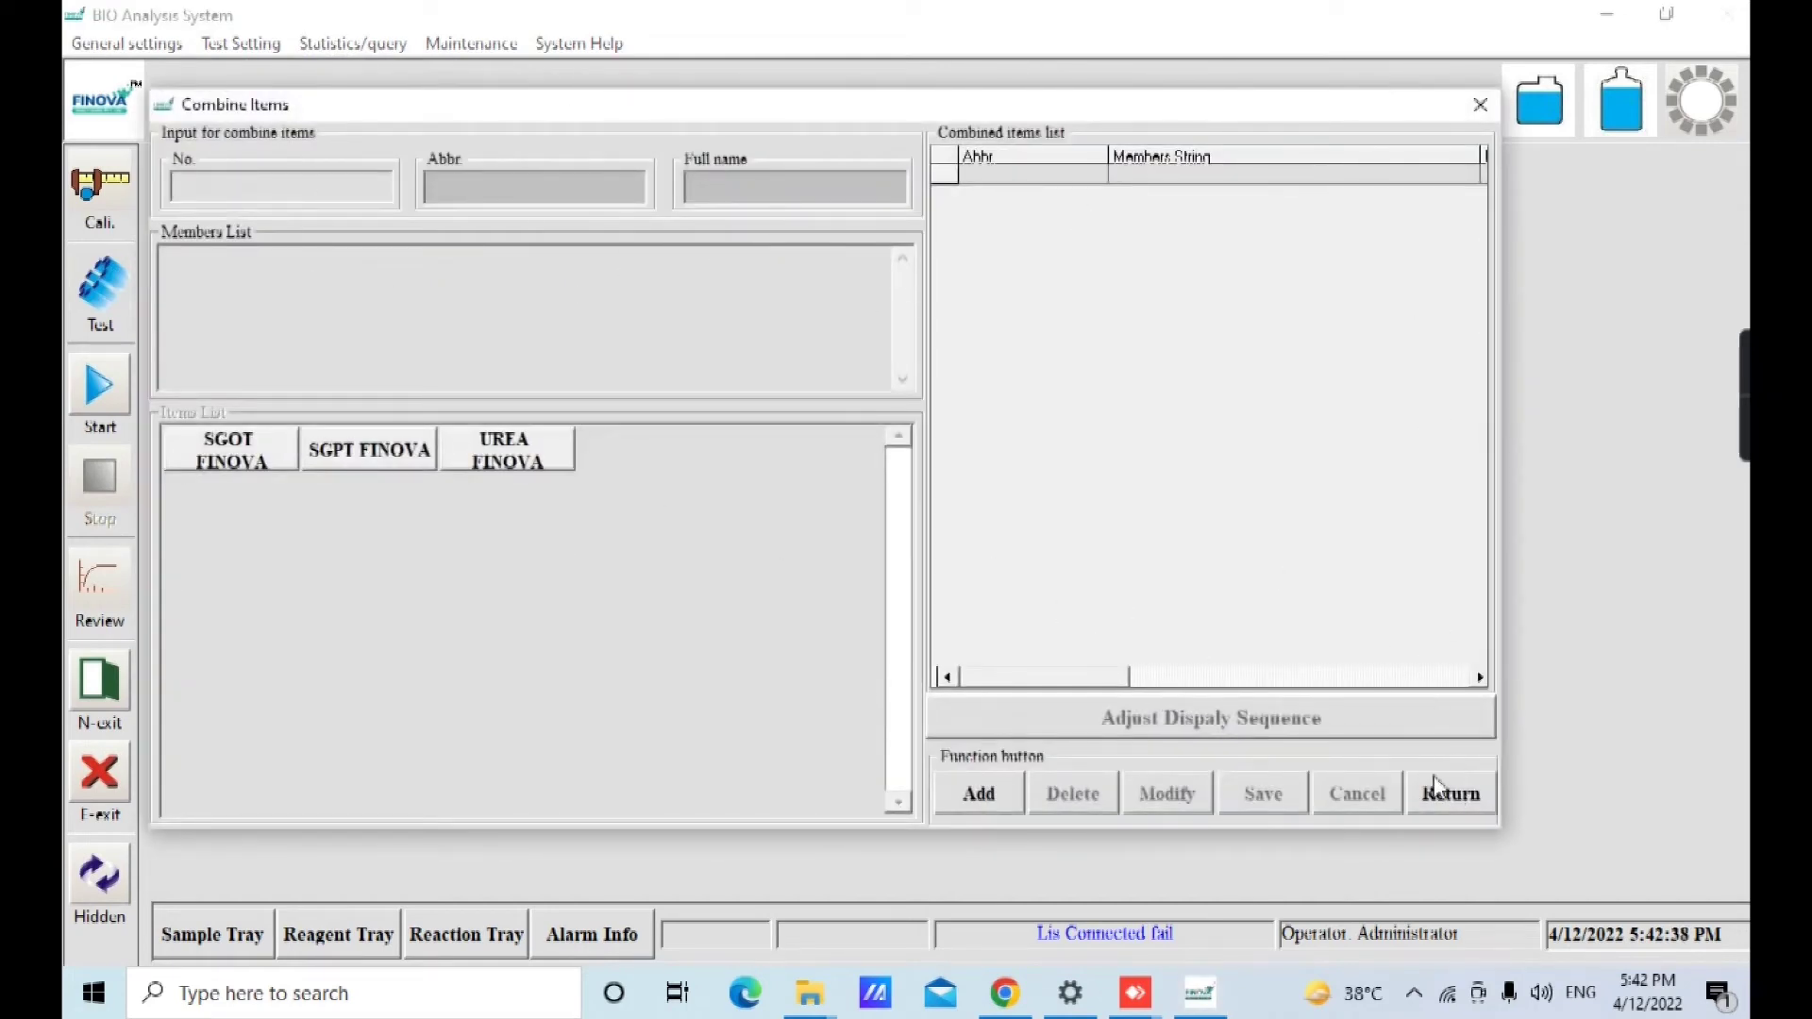
{"action": "left_click", "coordinate": [1454, 798]}
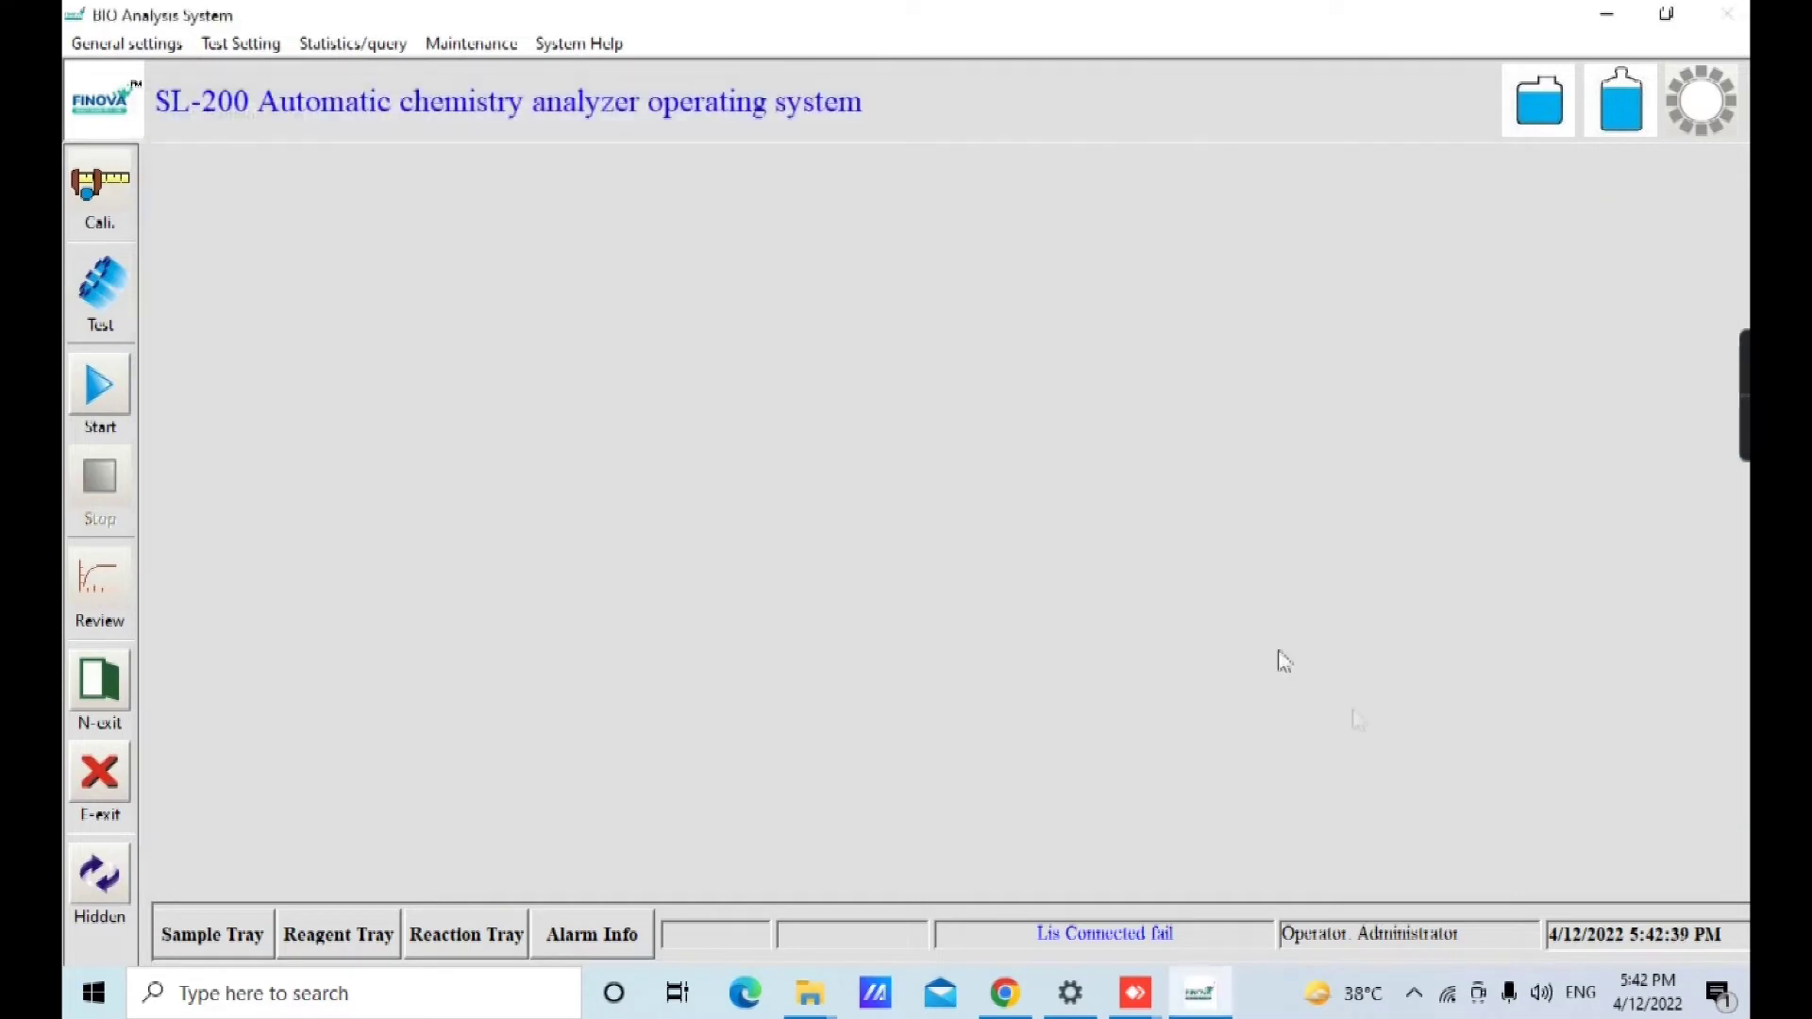
Open the calibration result query, select the SGOT FINOVA item and return without running the query
{"action": "left_click", "coordinate": [236, 44]}
{"action": "mouse_move", "coordinate": [363, 46]}
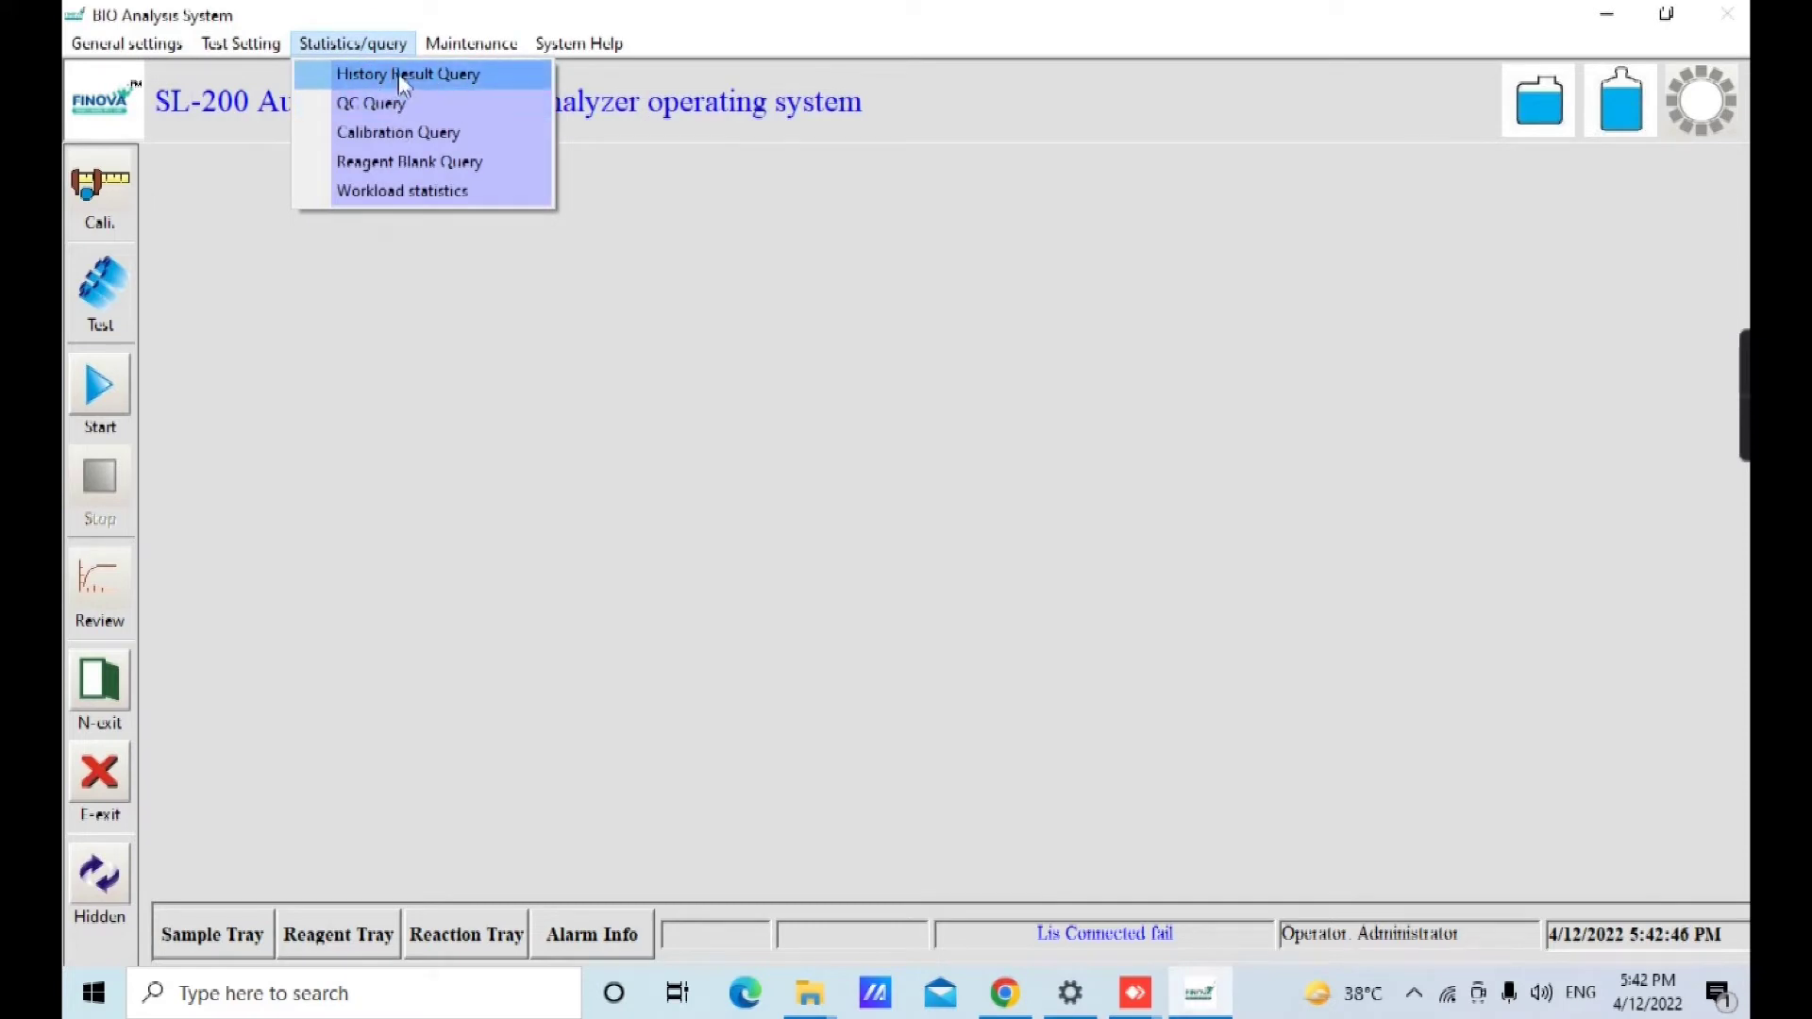
{"action": "left_click", "coordinate": [399, 136]}
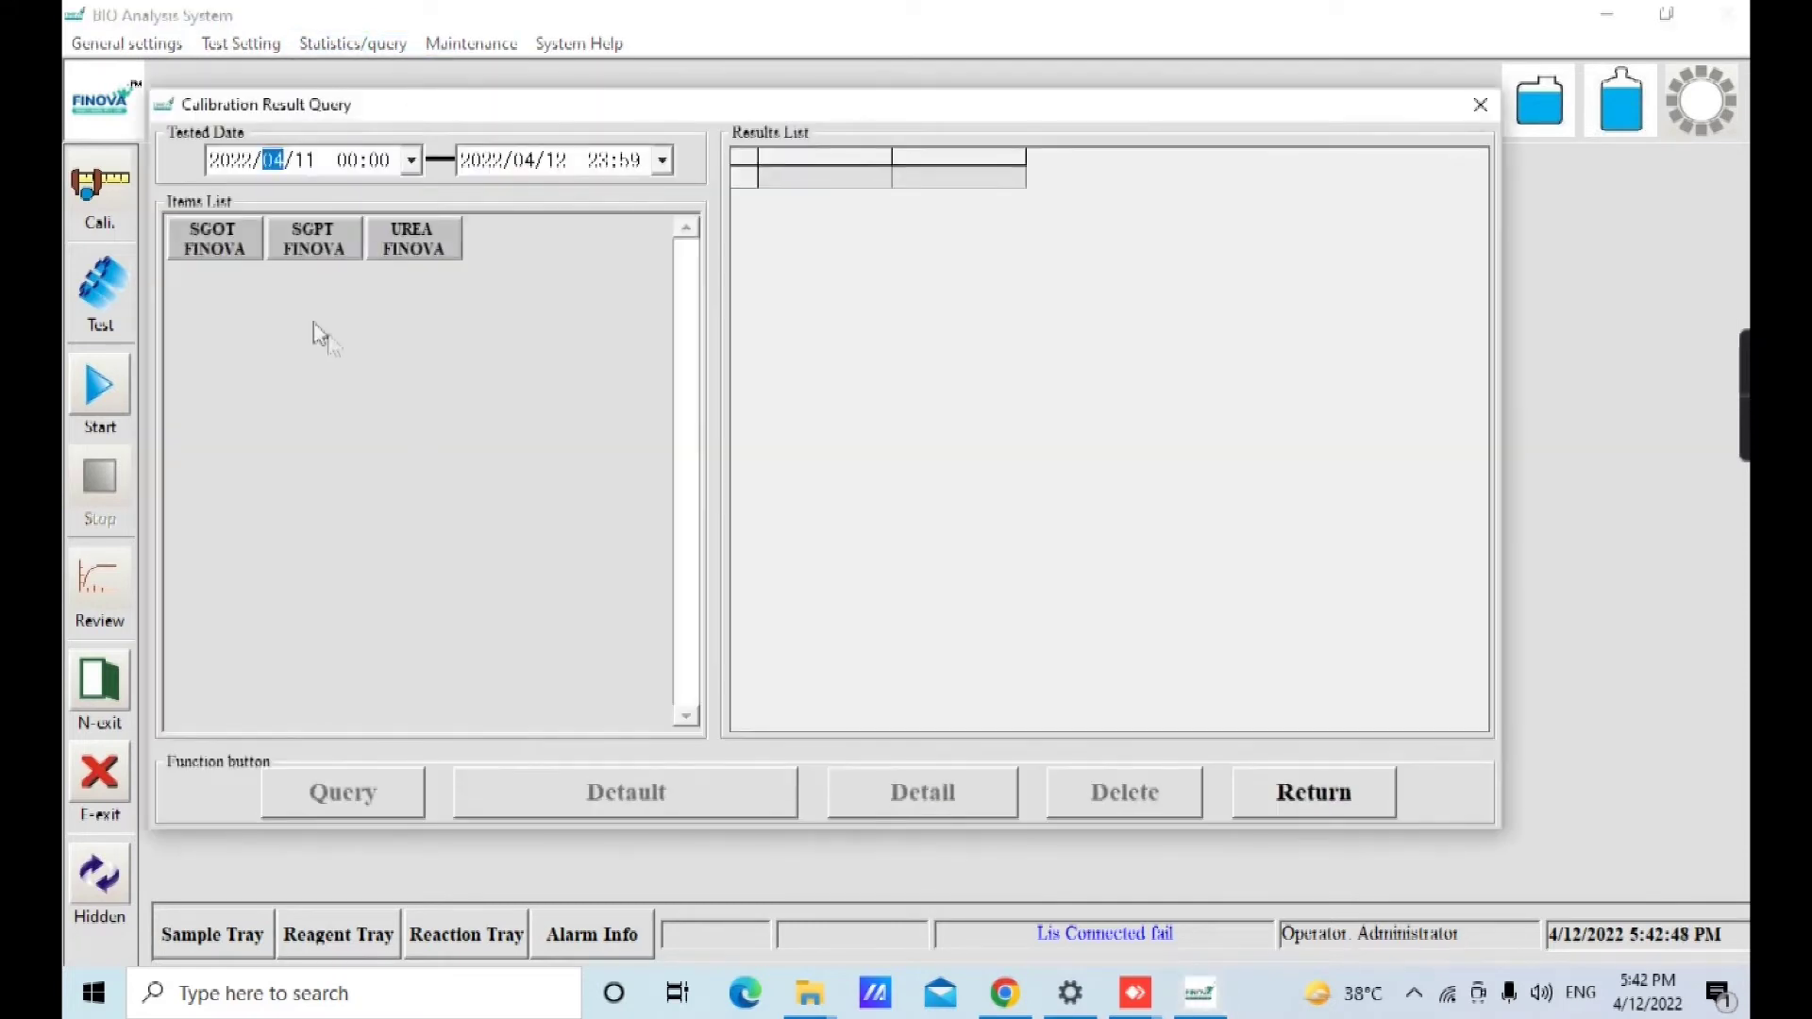
{"action": "left_click", "coordinate": [238, 253]}
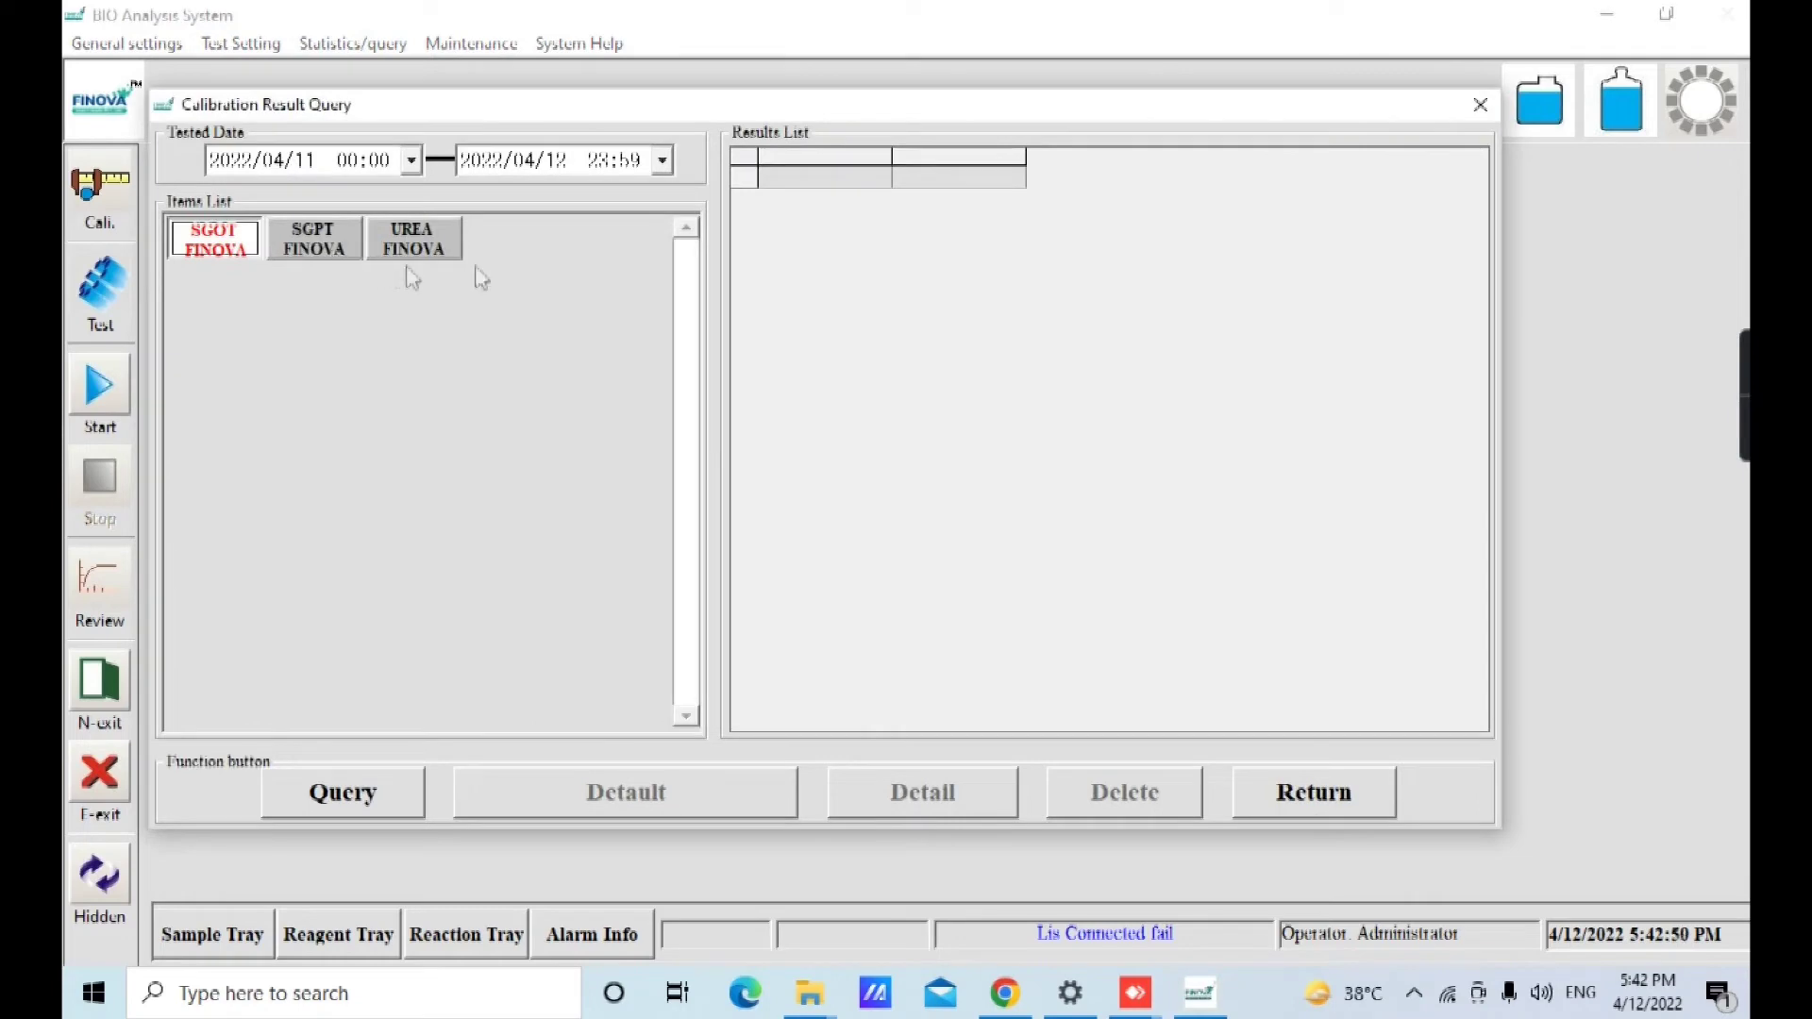
{"action": "left_click", "coordinate": [1294, 804]}
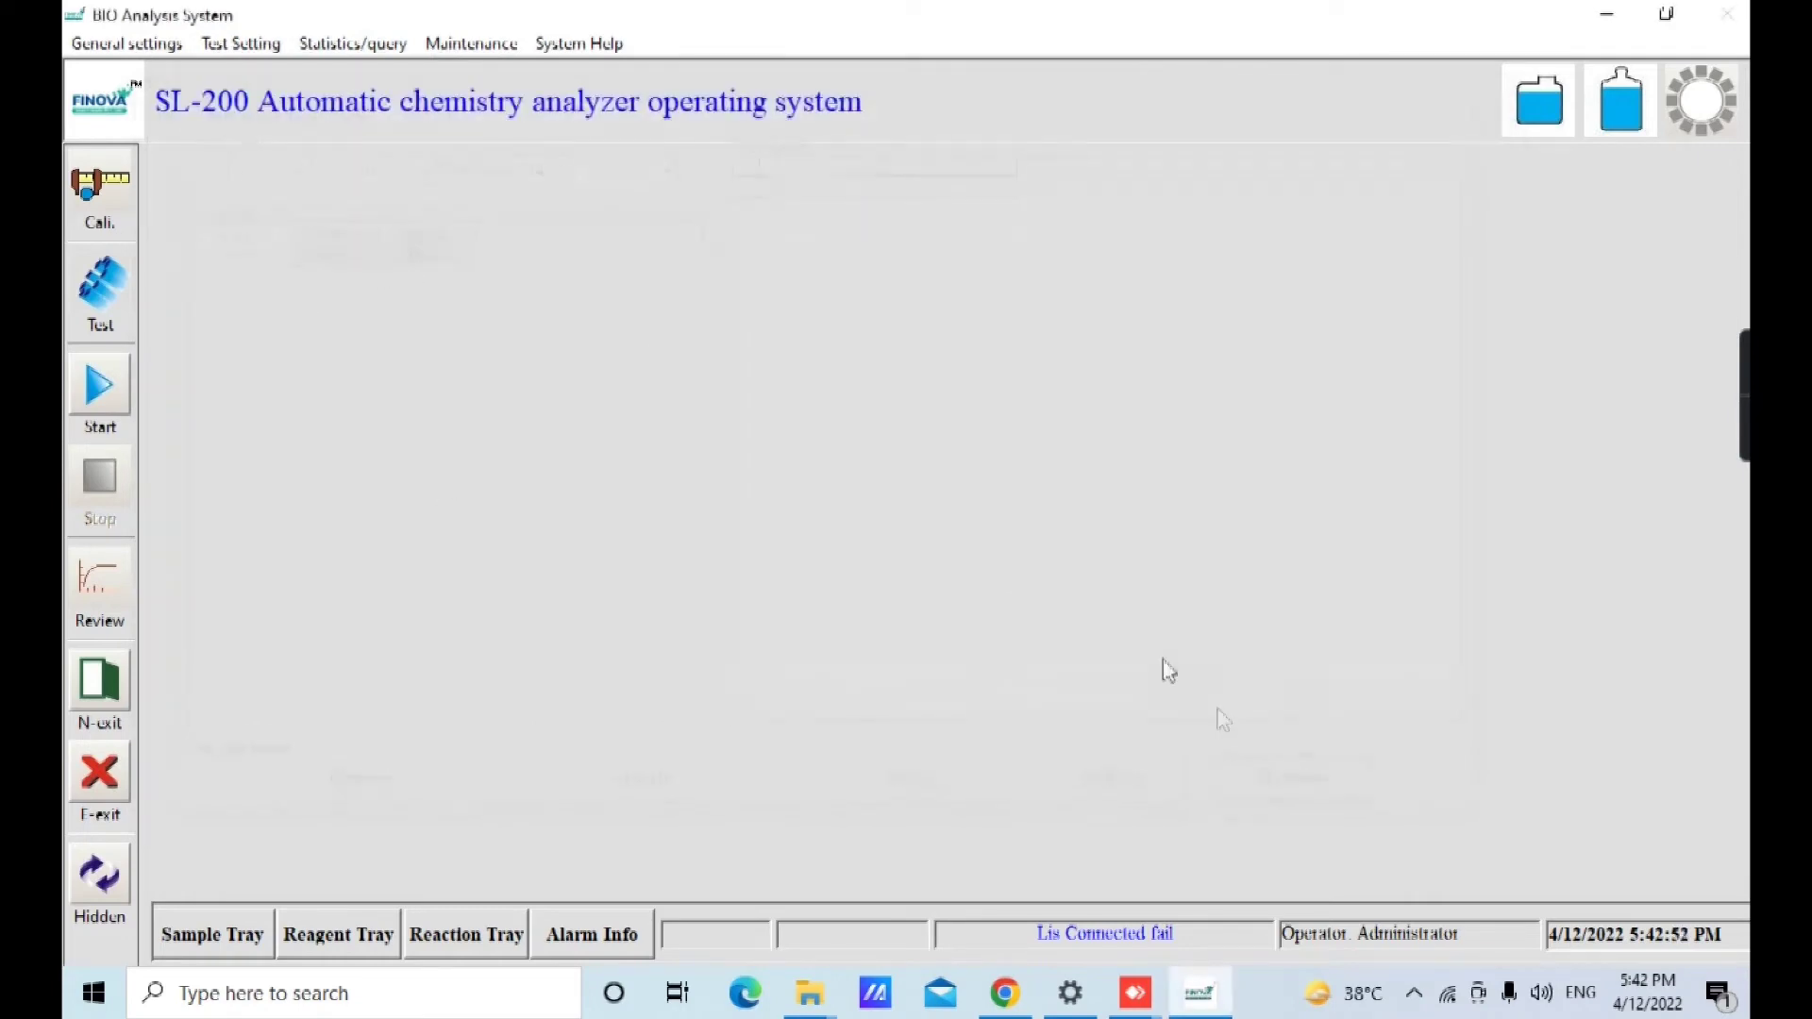
View the patient history result query and the QC result query, closing each window after viewing
{"action": "left_click", "coordinate": [353, 49]}
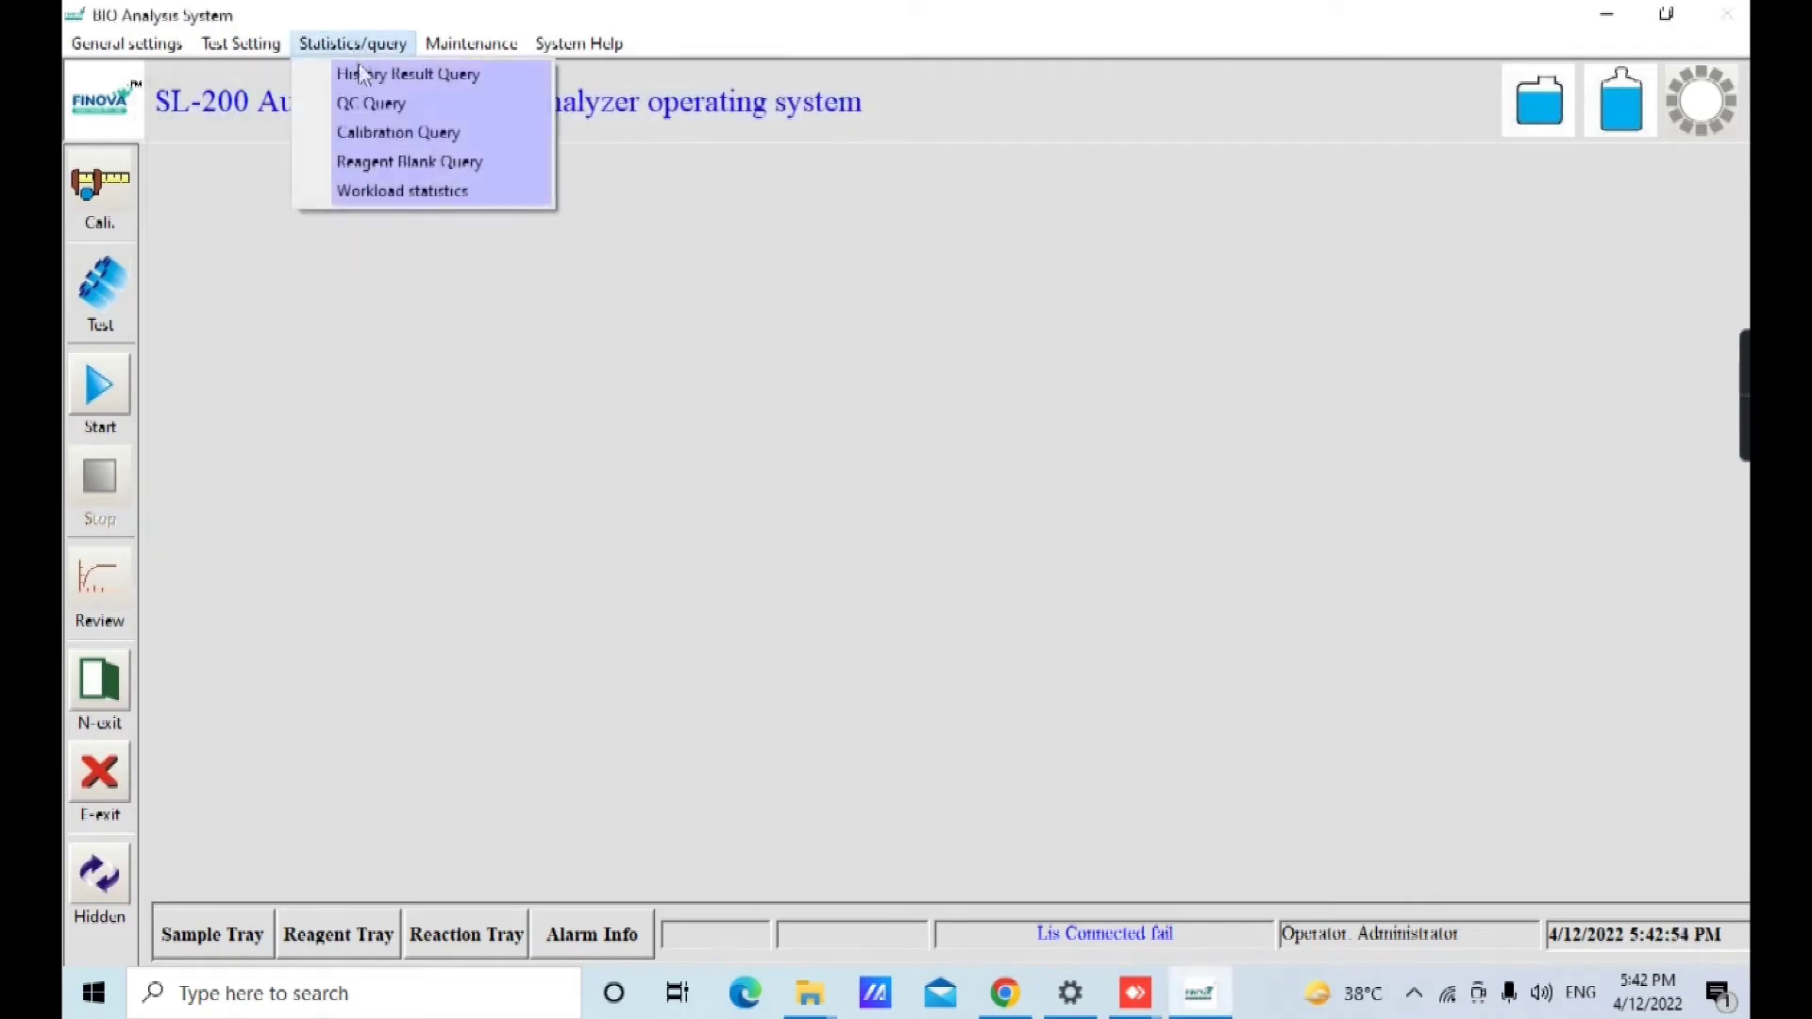
{"action": "left_click", "coordinate": [357, 70]}
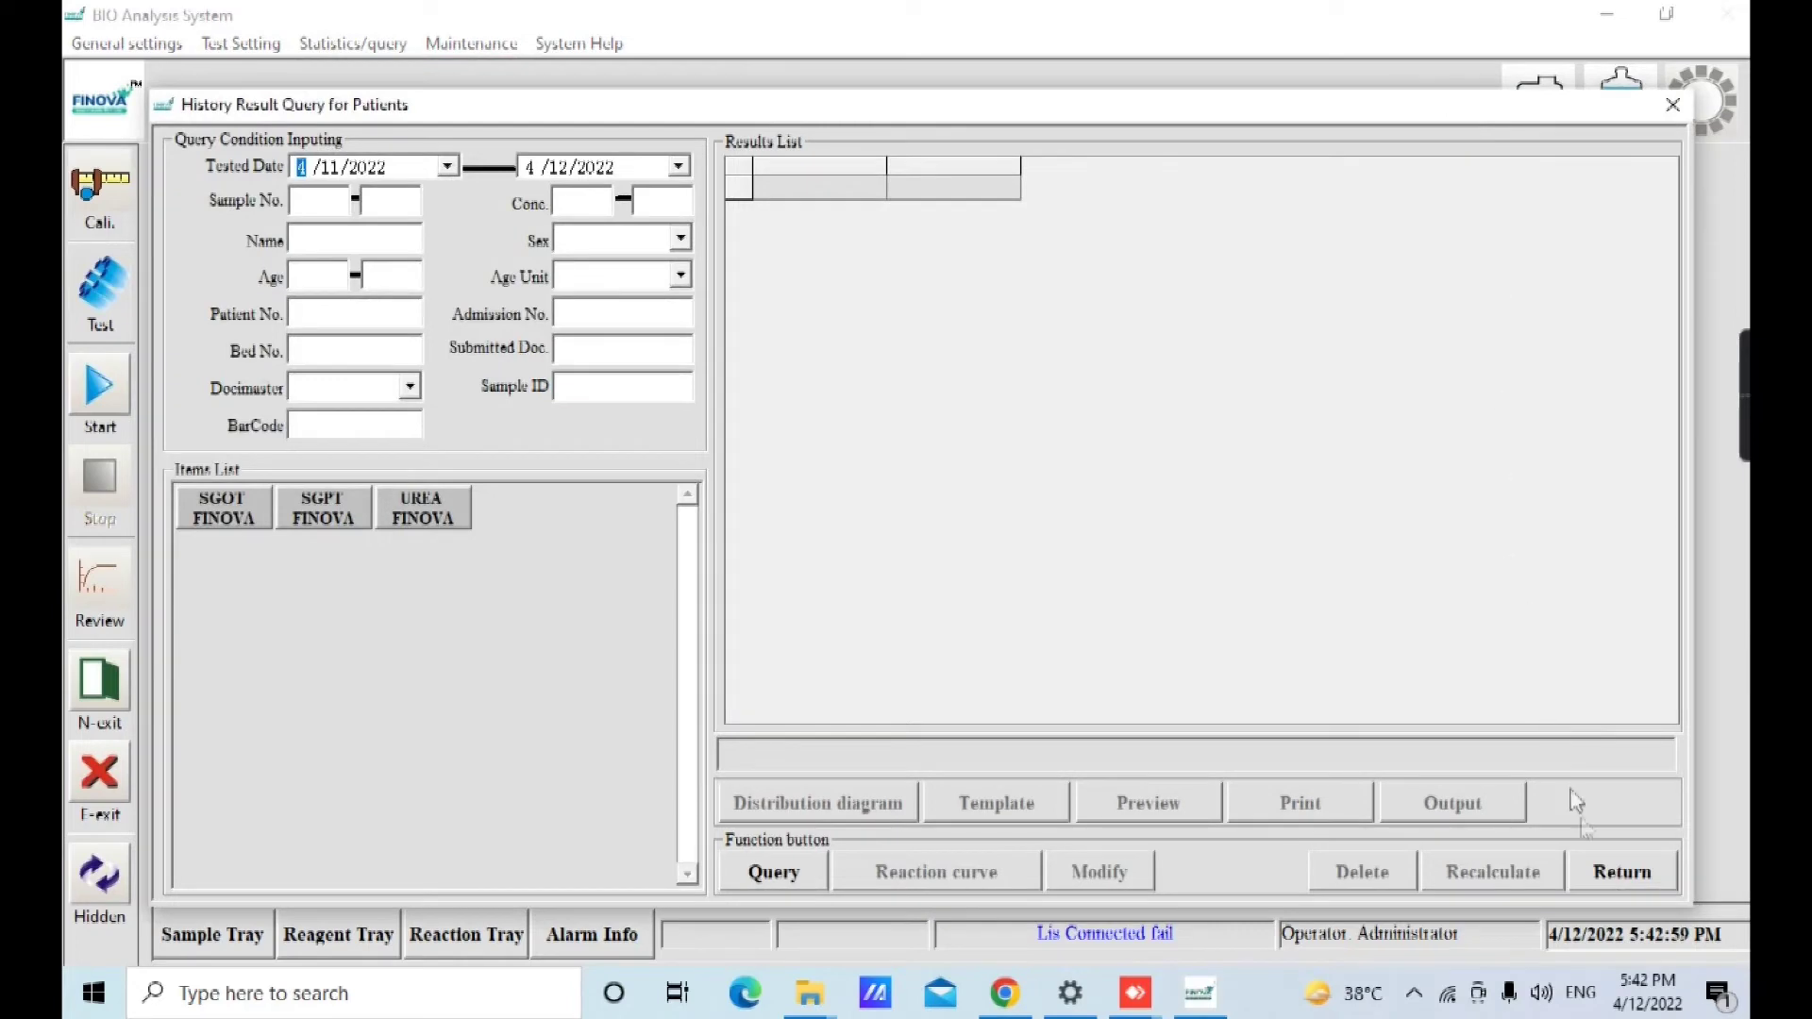
{"action": "left_click", "coordinate": [1595, 866]}
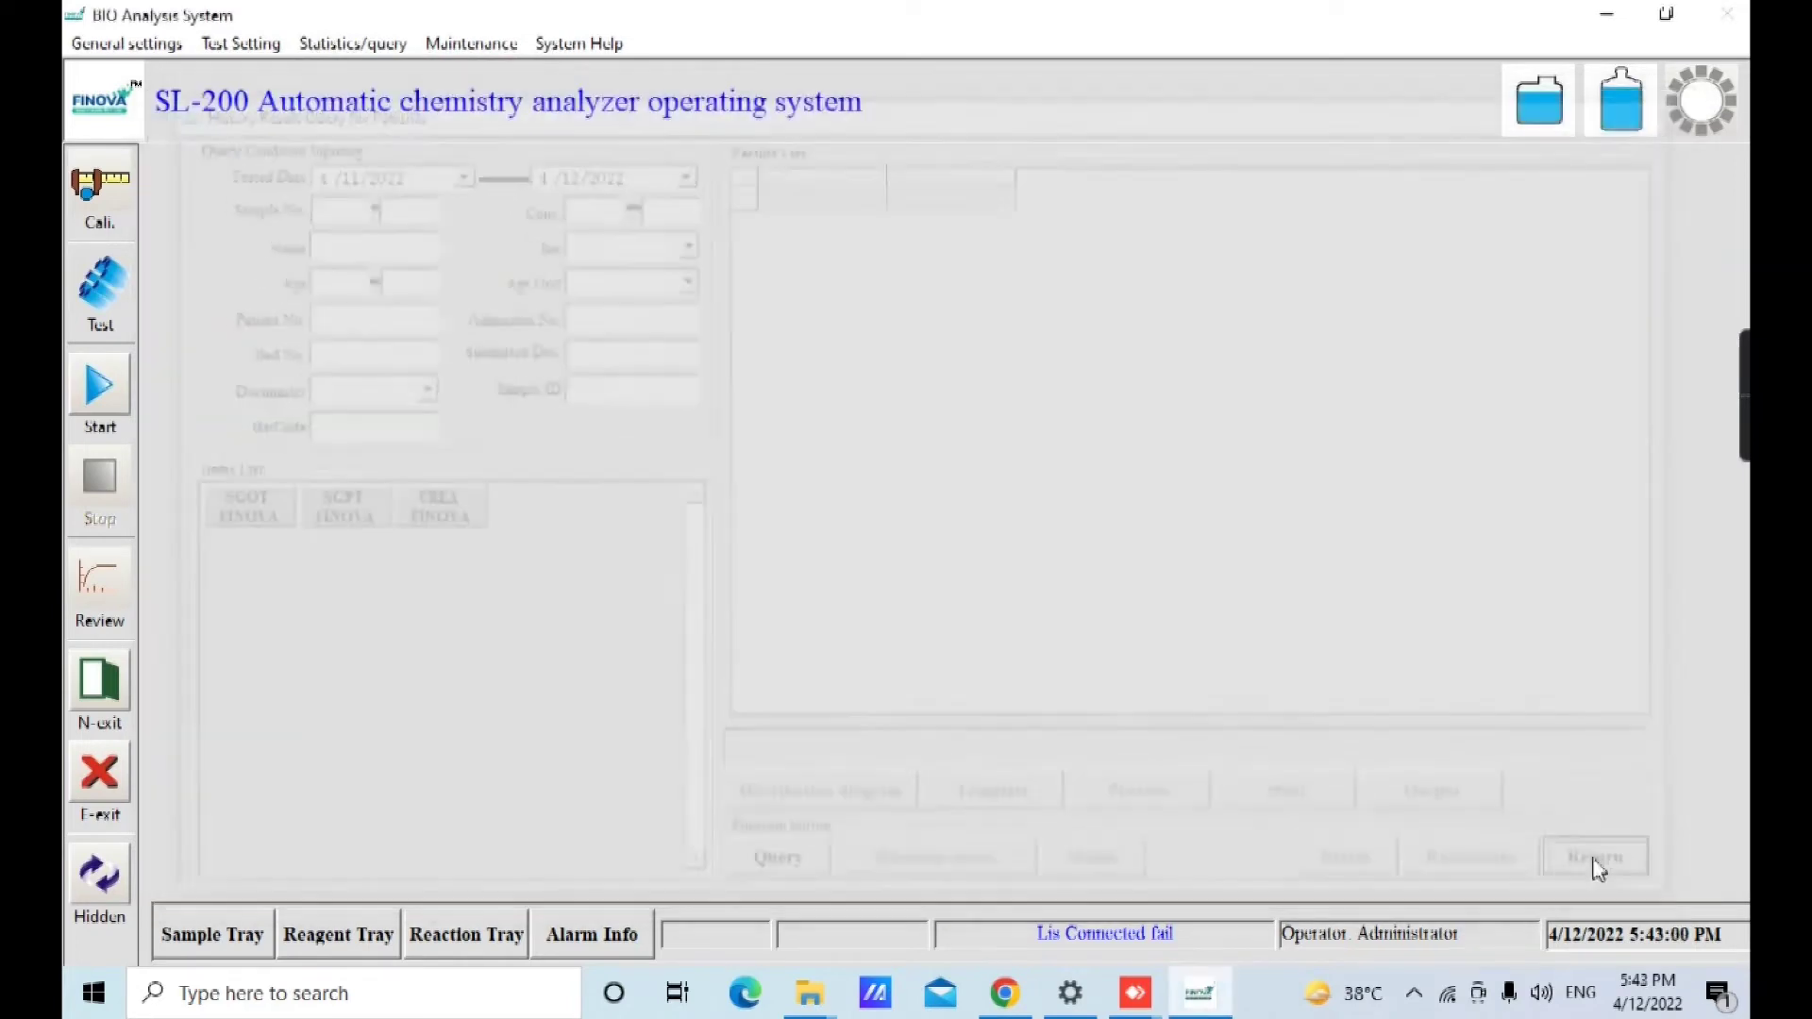
{"action": "left_click", "coordinate": [366, 44]}
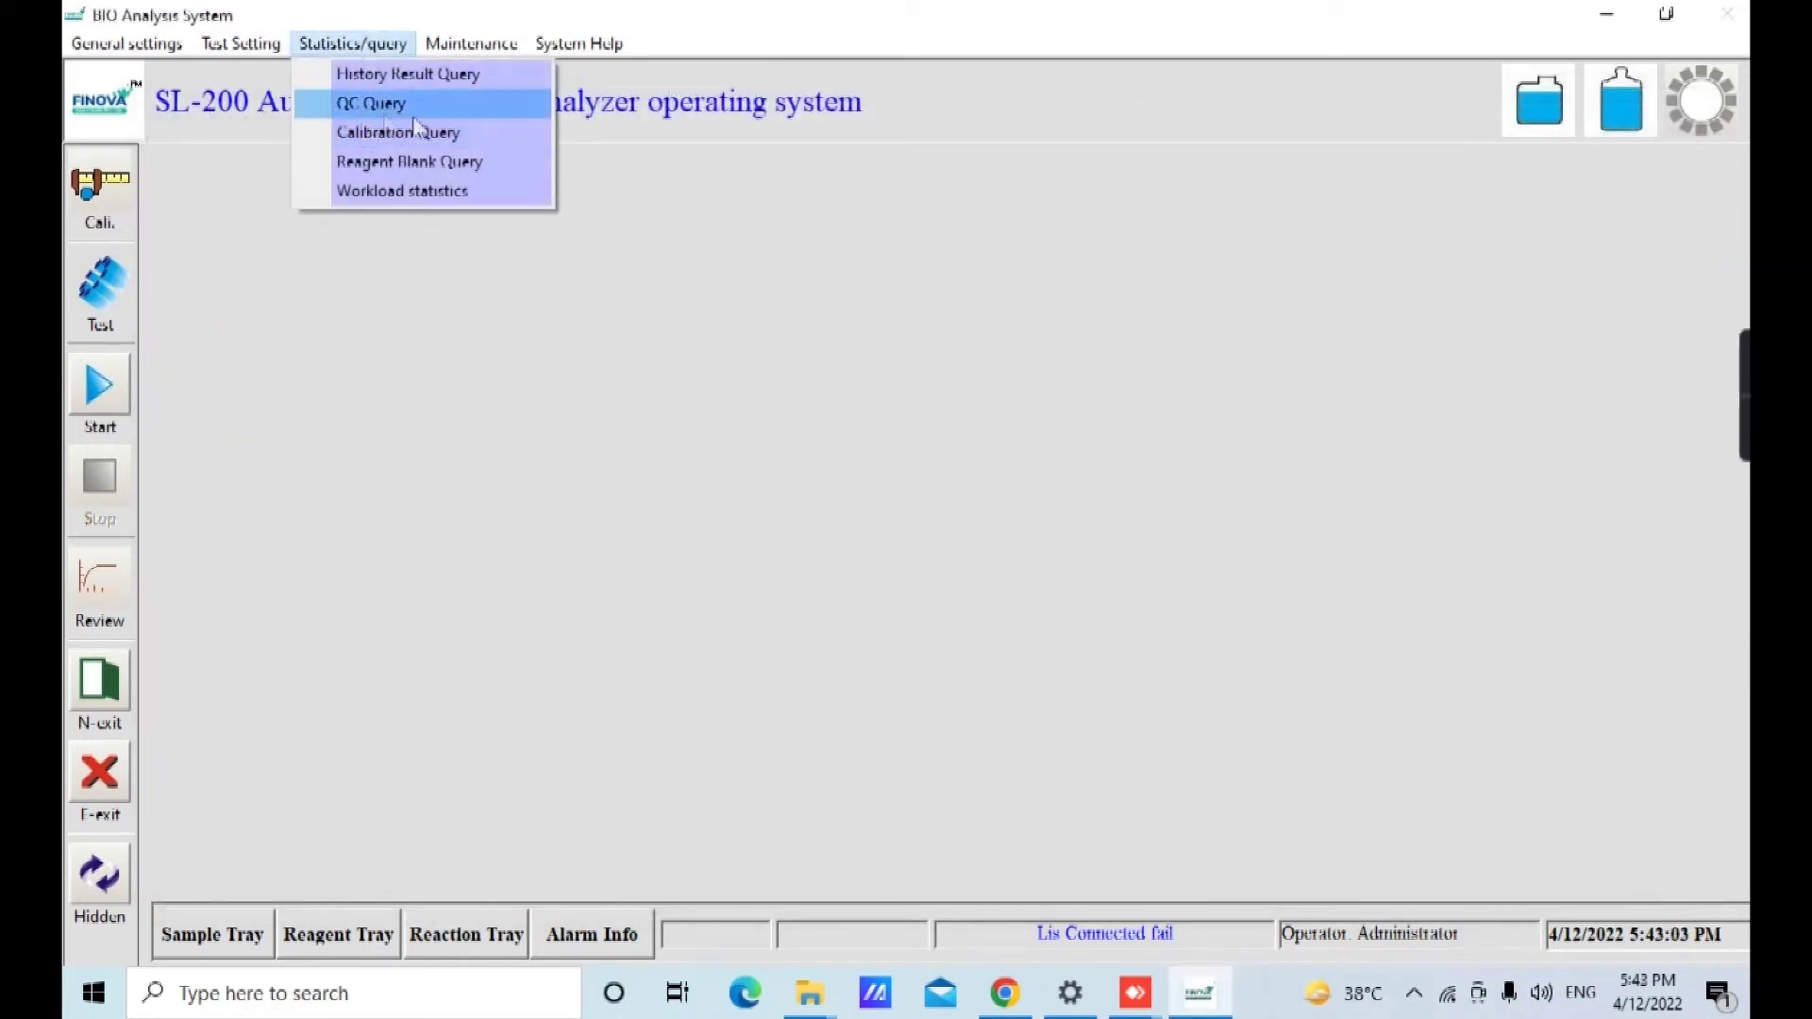
{"action": "left_click", "coordinate": [389, 101]}
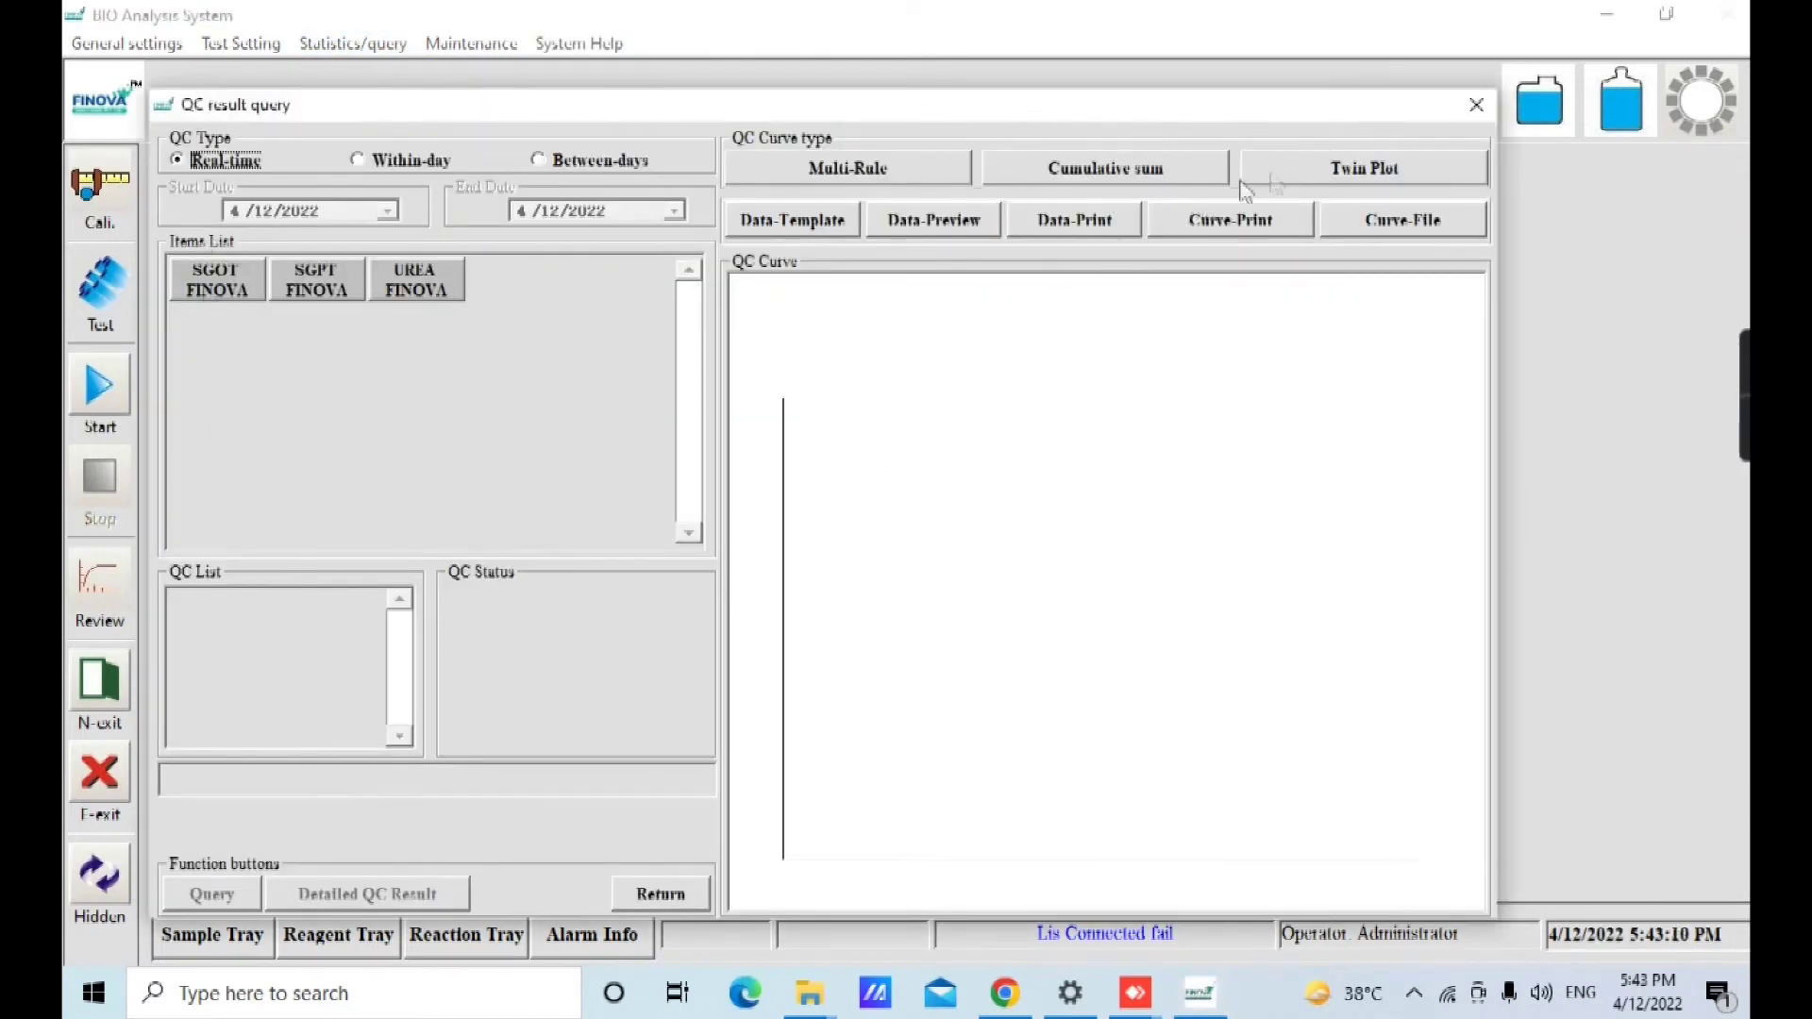
{"action": "left_click", "coordinate": [1475, 106]}
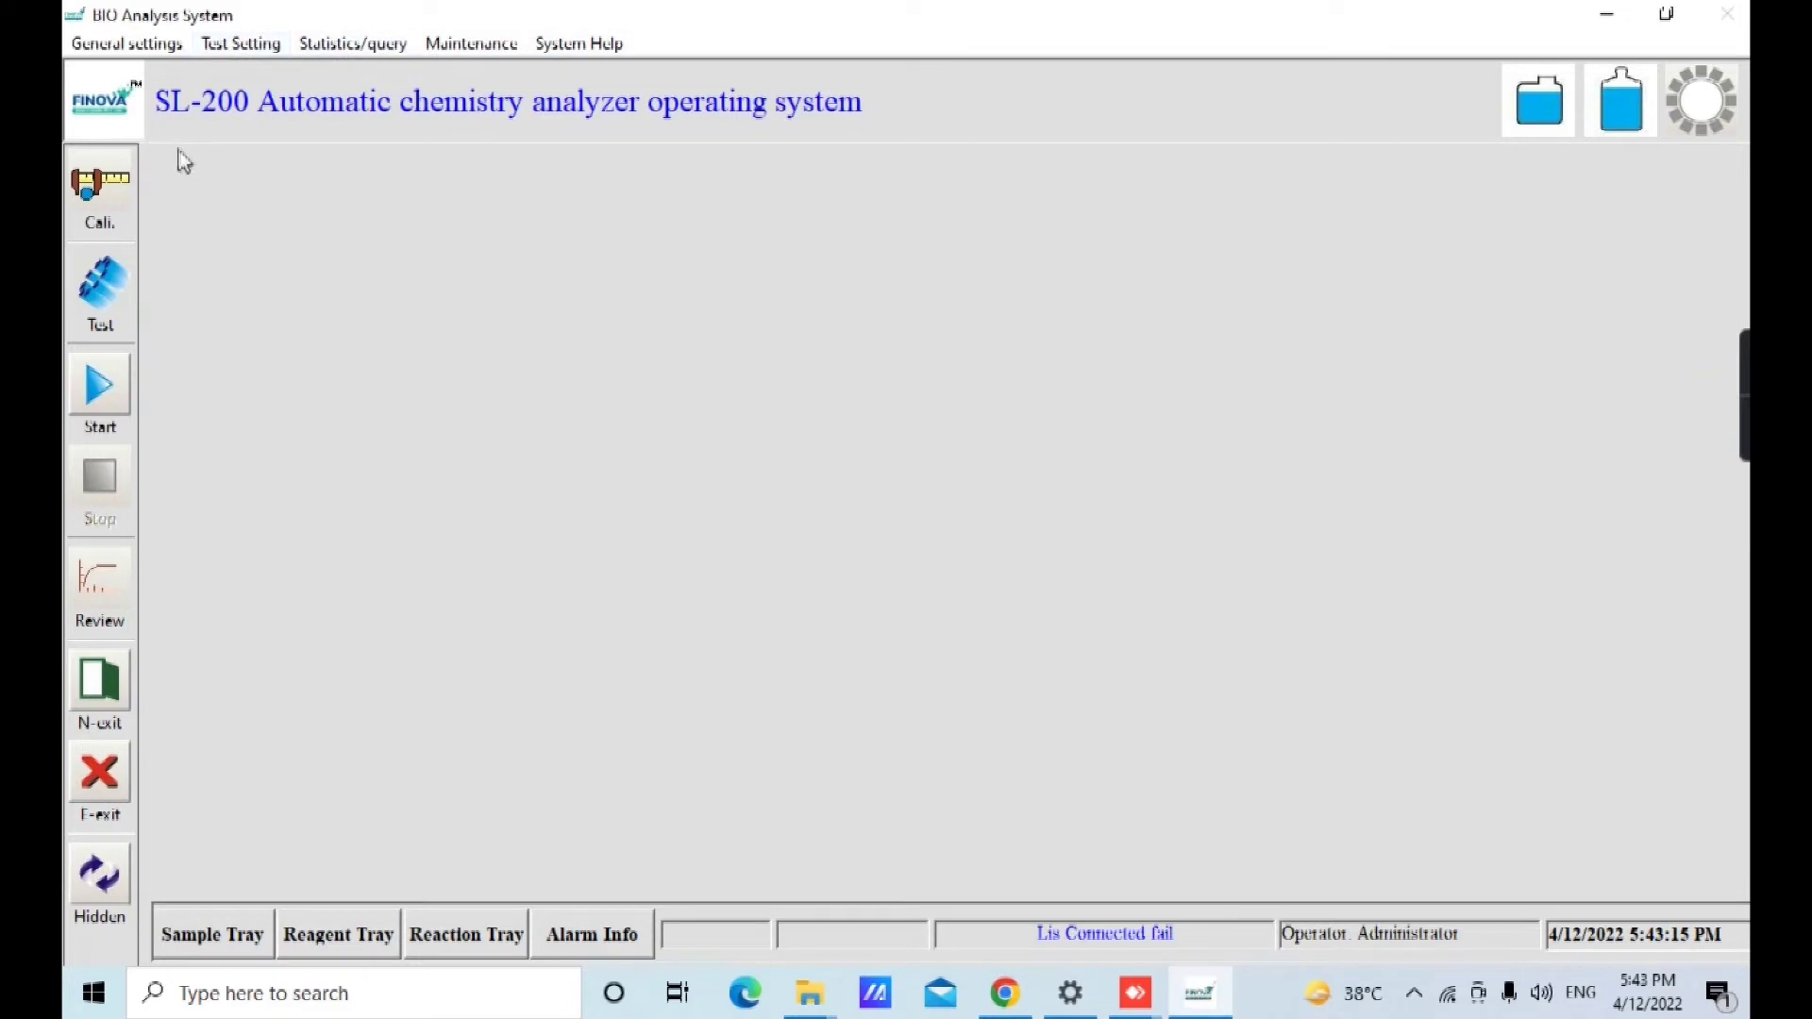
Select UREA FINOVA for calibration with the WATER and FINOVA calibrators, and quit without saving the request
{"action": "left_click", "coordinate": [99, 200]}
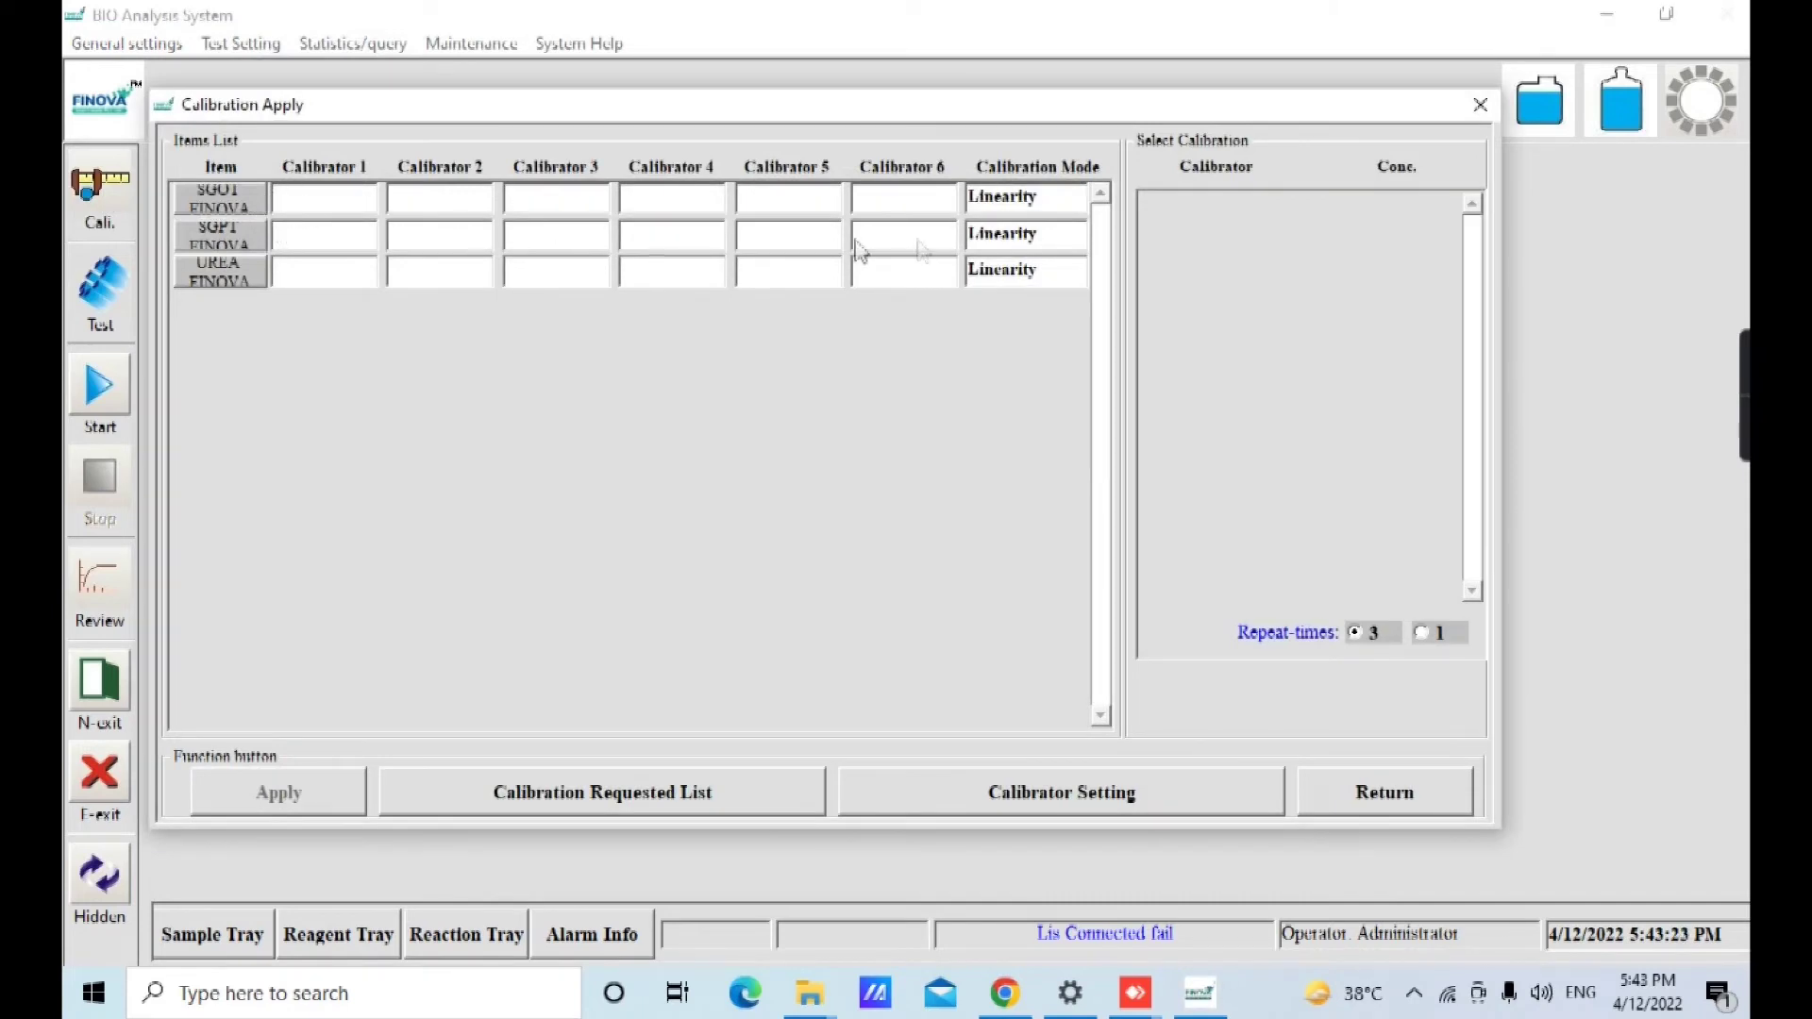
{"action": "left_click", "coordinate": [205, 282]}
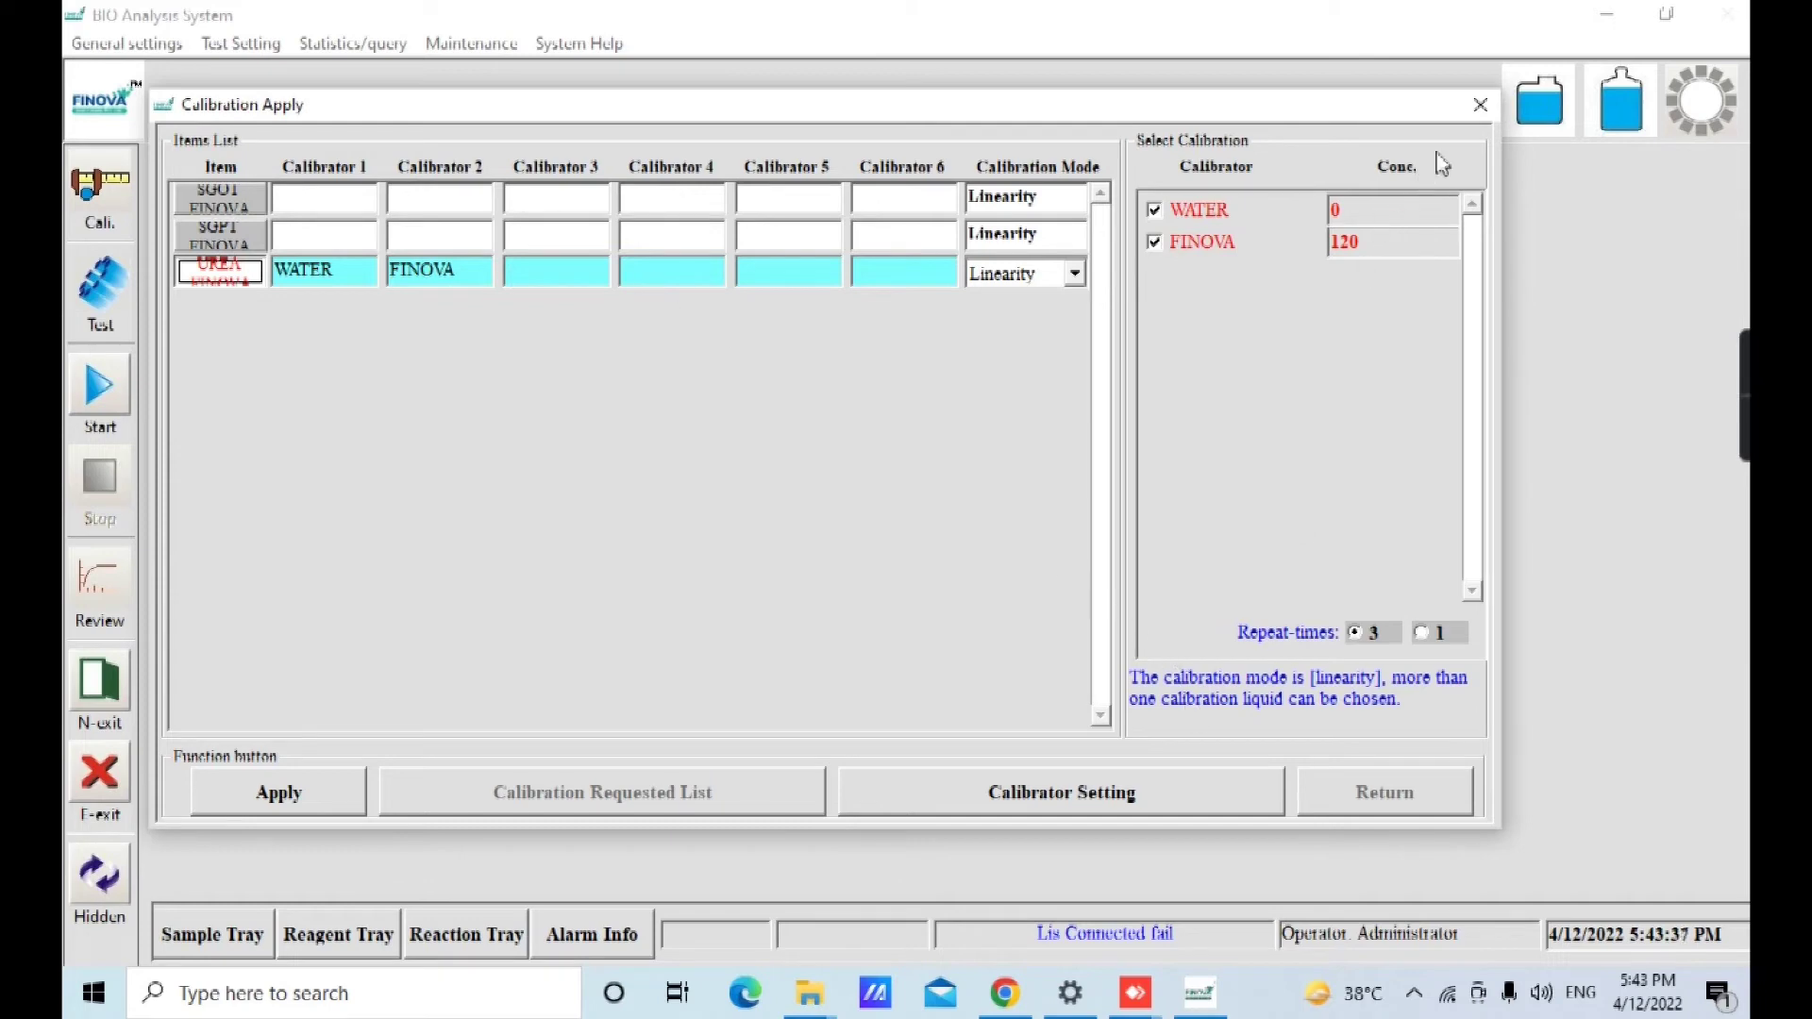
{"action": "left_click", "coordinate": [1480, 104]}
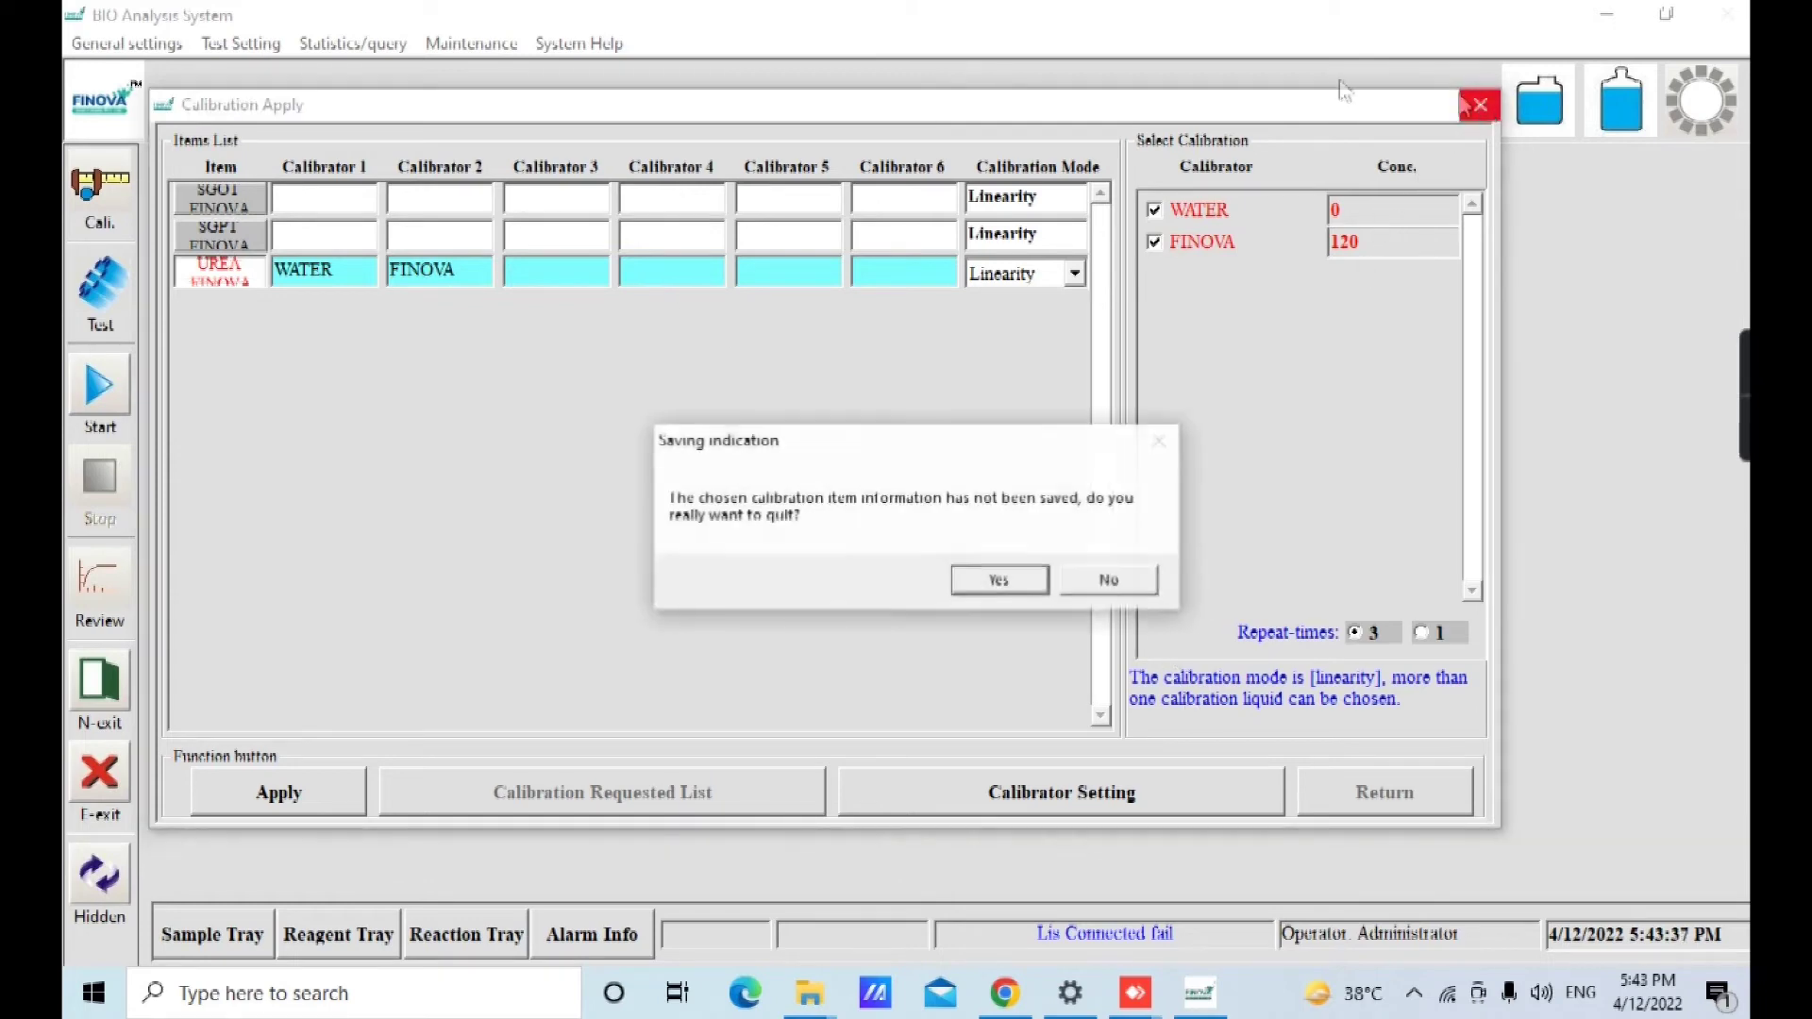
{"action": "left_click", "coordinate": [963, 572]}
Mark sample 3 as Emergency in a routine test request and return without applying it
{"action": "left_click", "coordinate": [98, 289]}
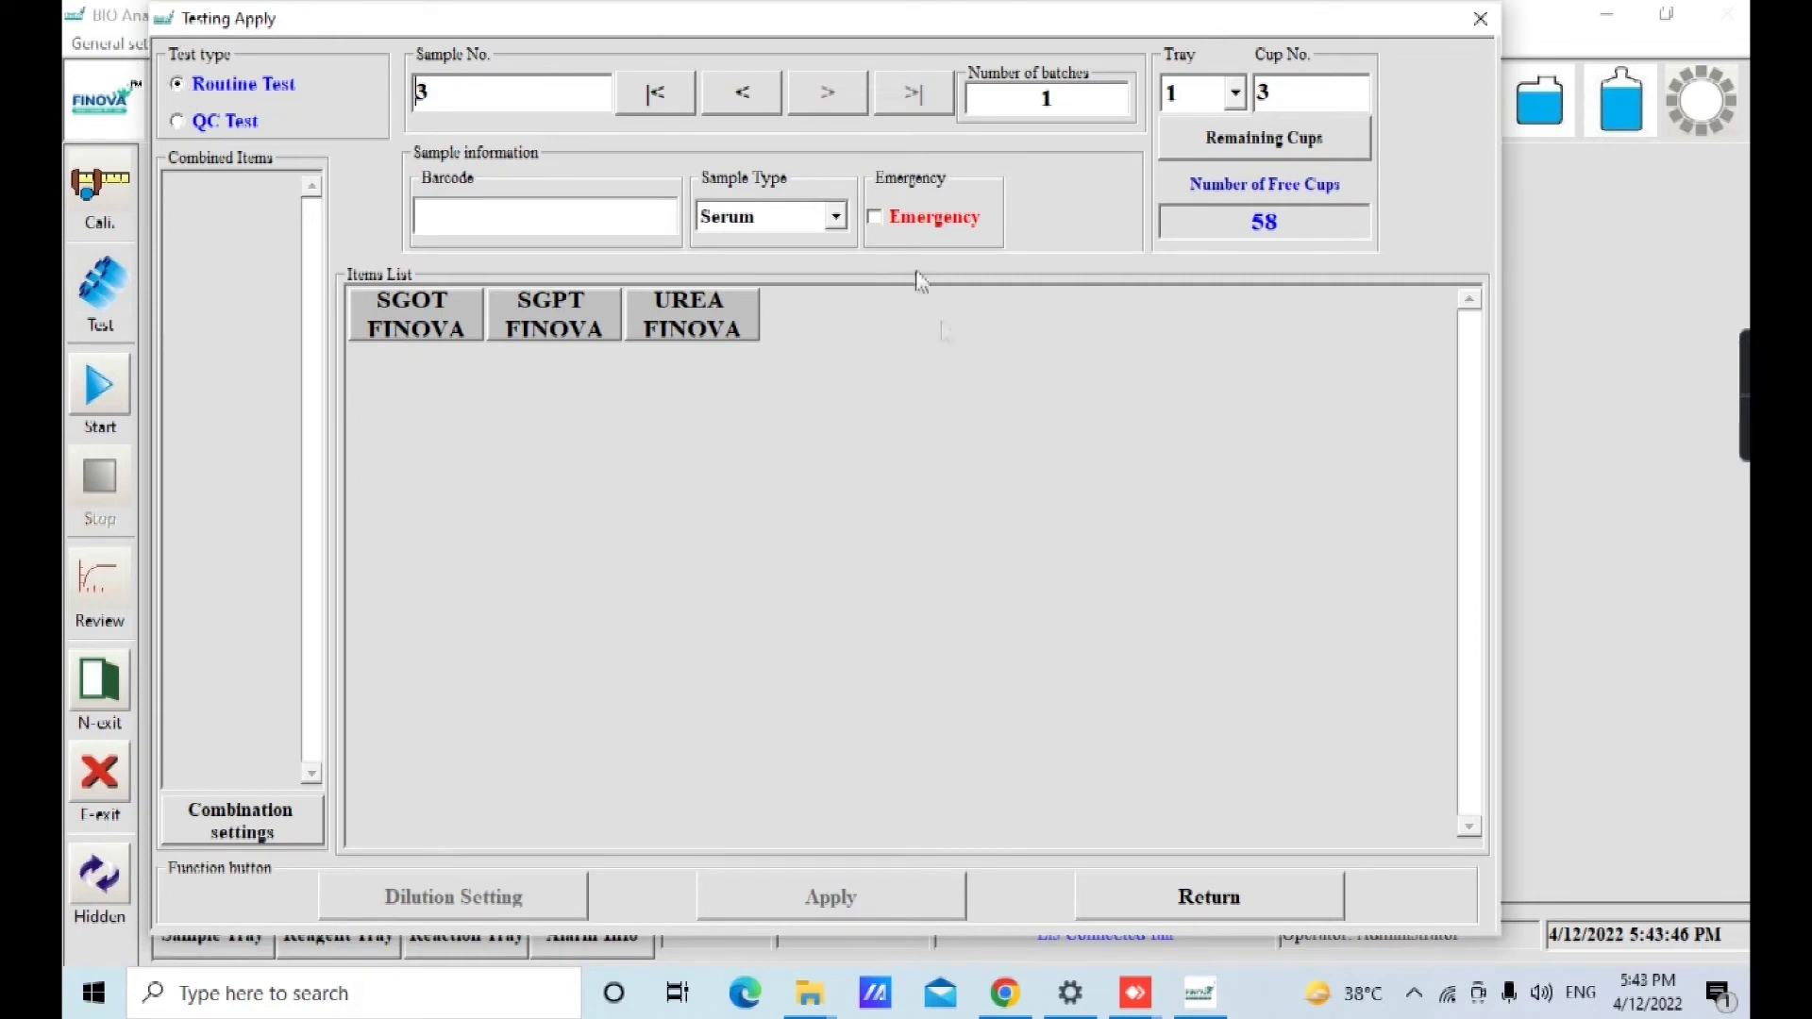
{"action": "left_click", "coordinate": [885, 234]}
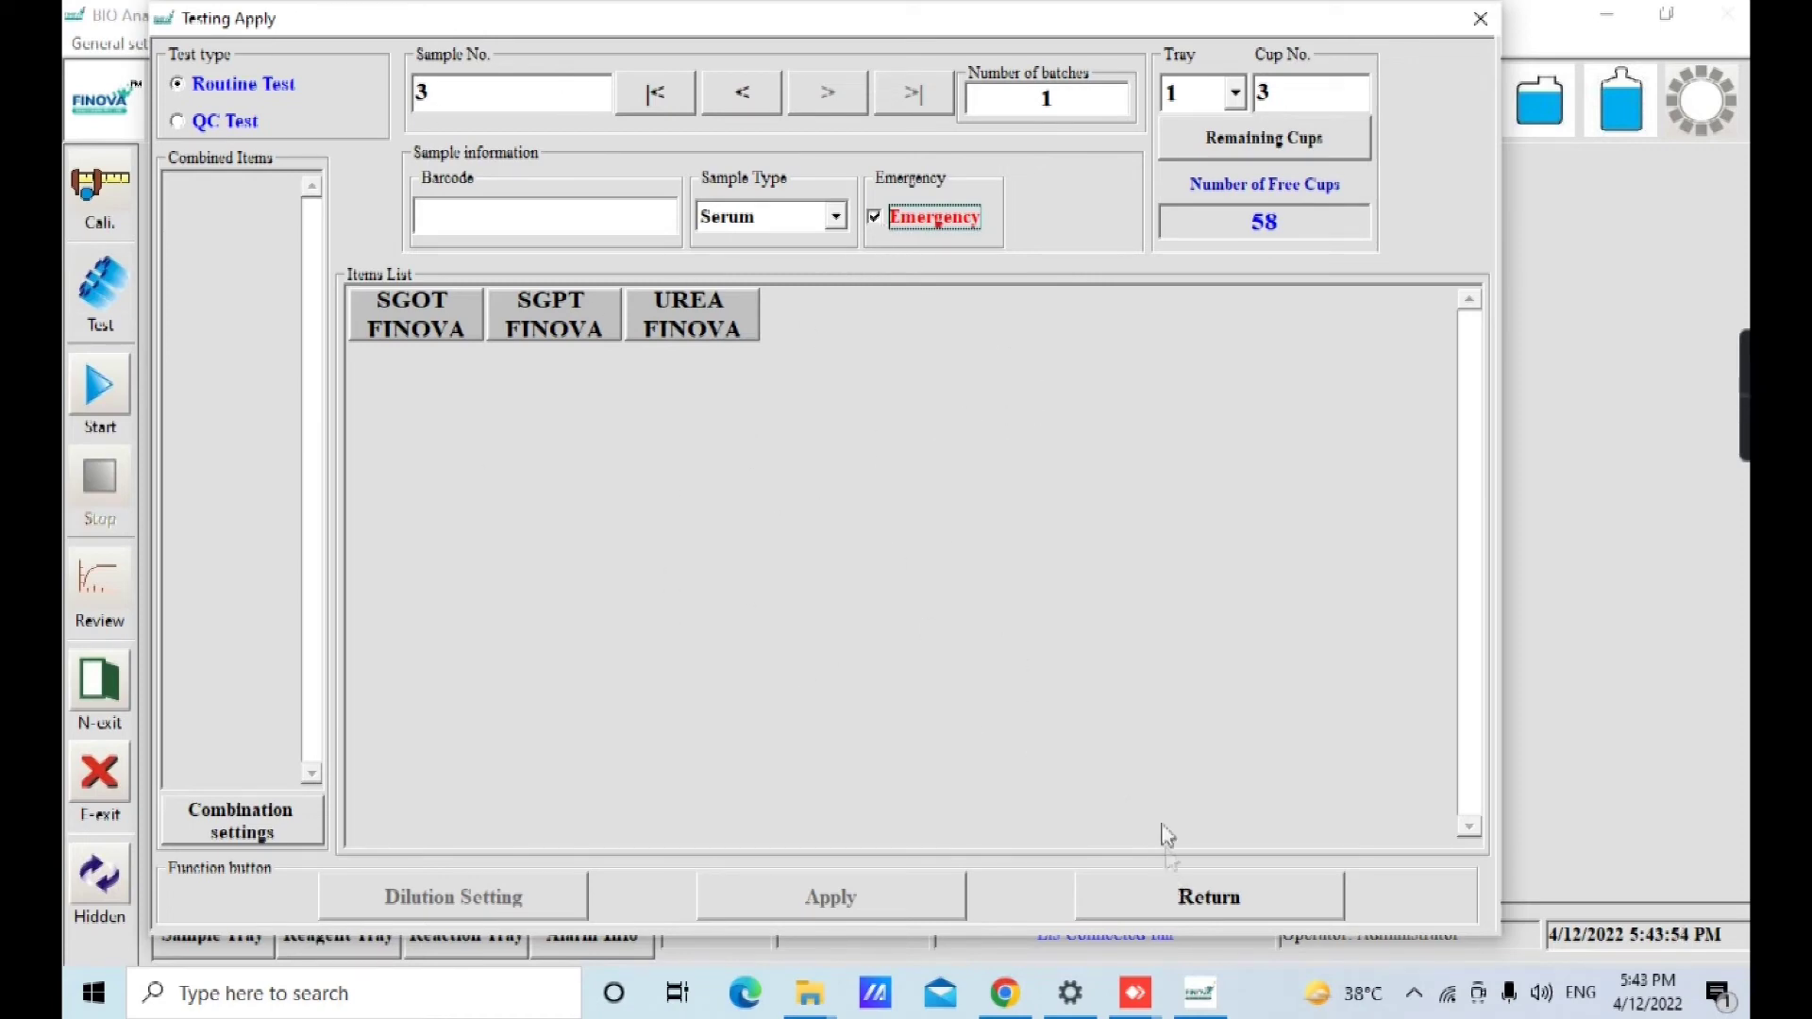
{"action": "left_click", "coordinate": [1153, 905]}
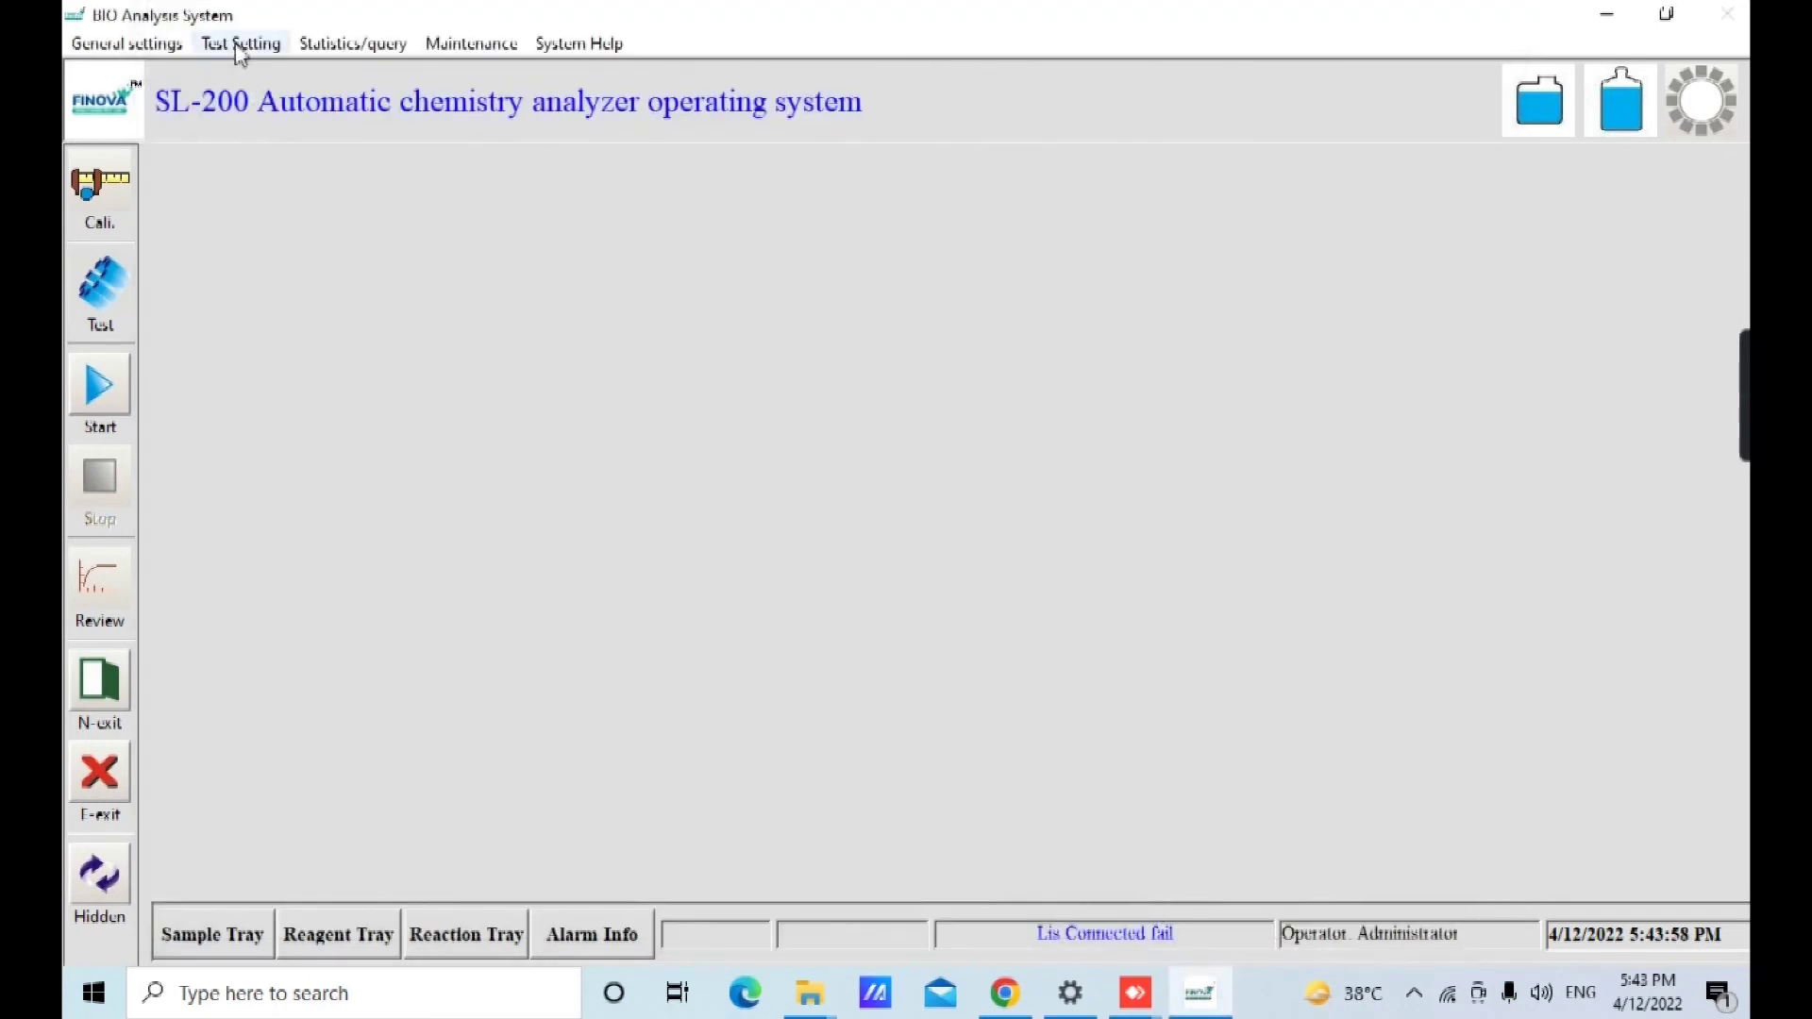
View the User Management window under user authority management and leave it without making changes
{"action": "left_click", "coordinate": [111, 46]}
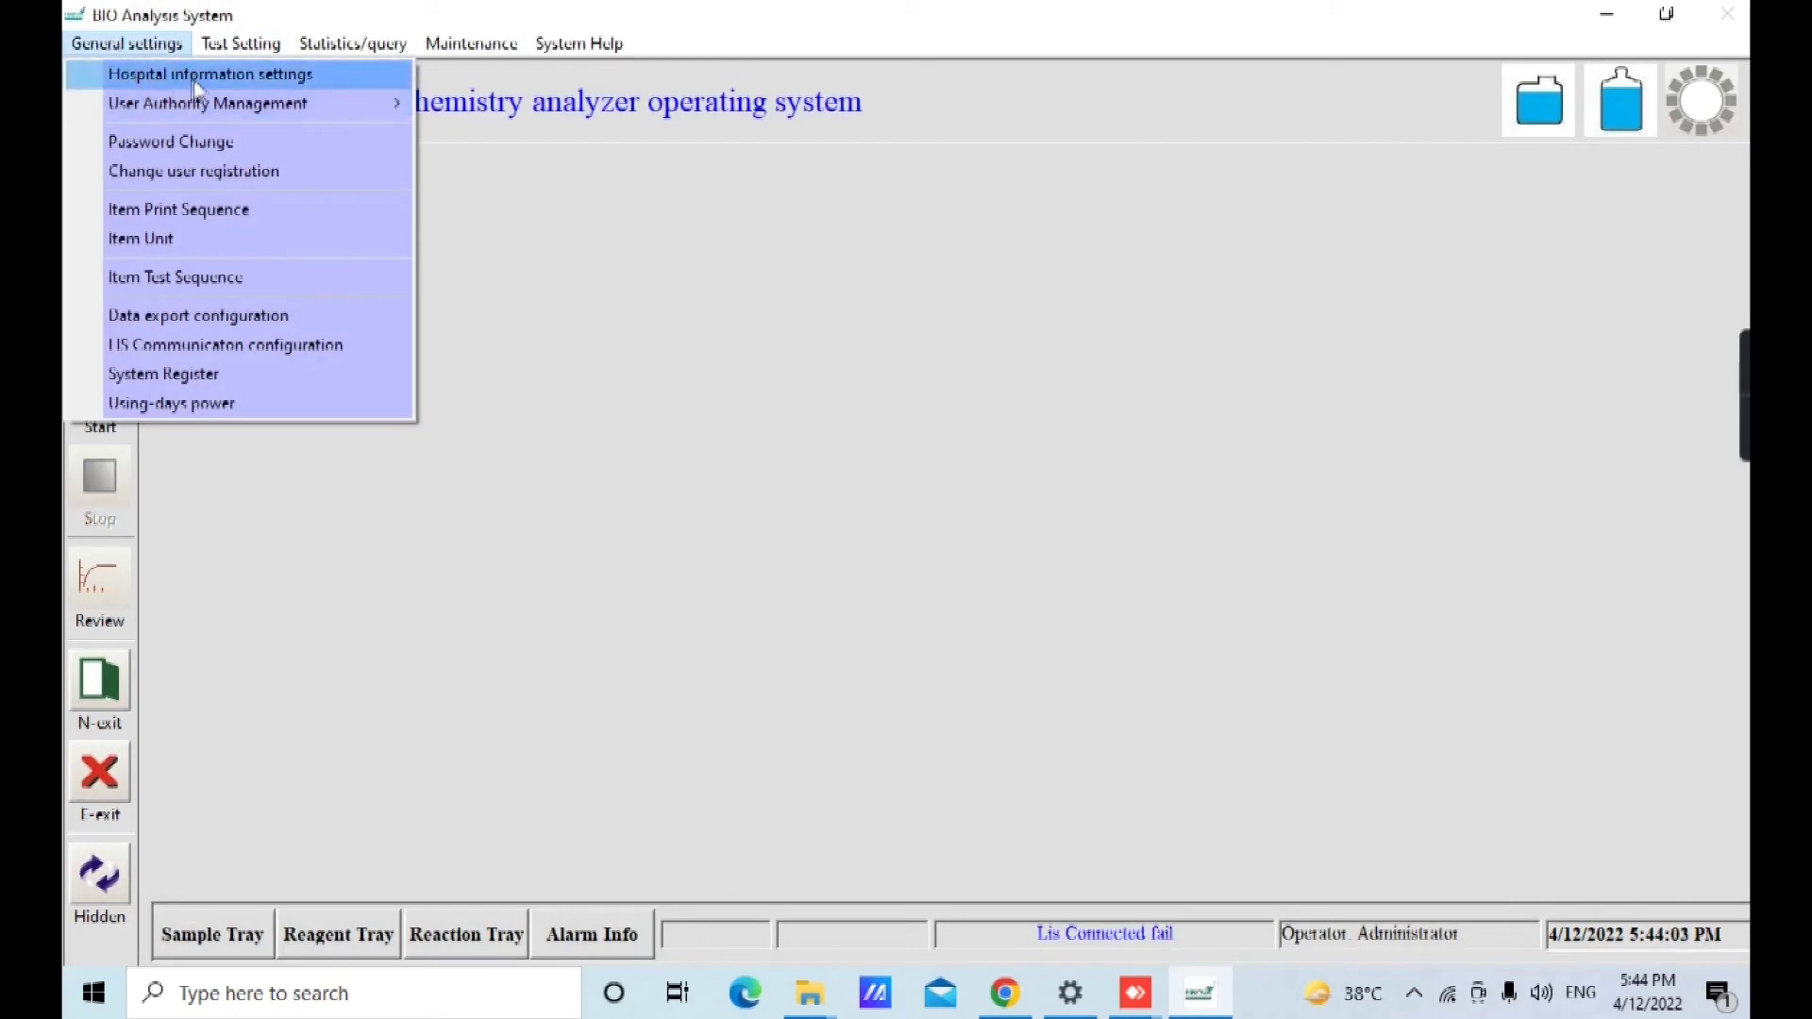
{"action": "mouse_move", "coordinate": [202, 105]}
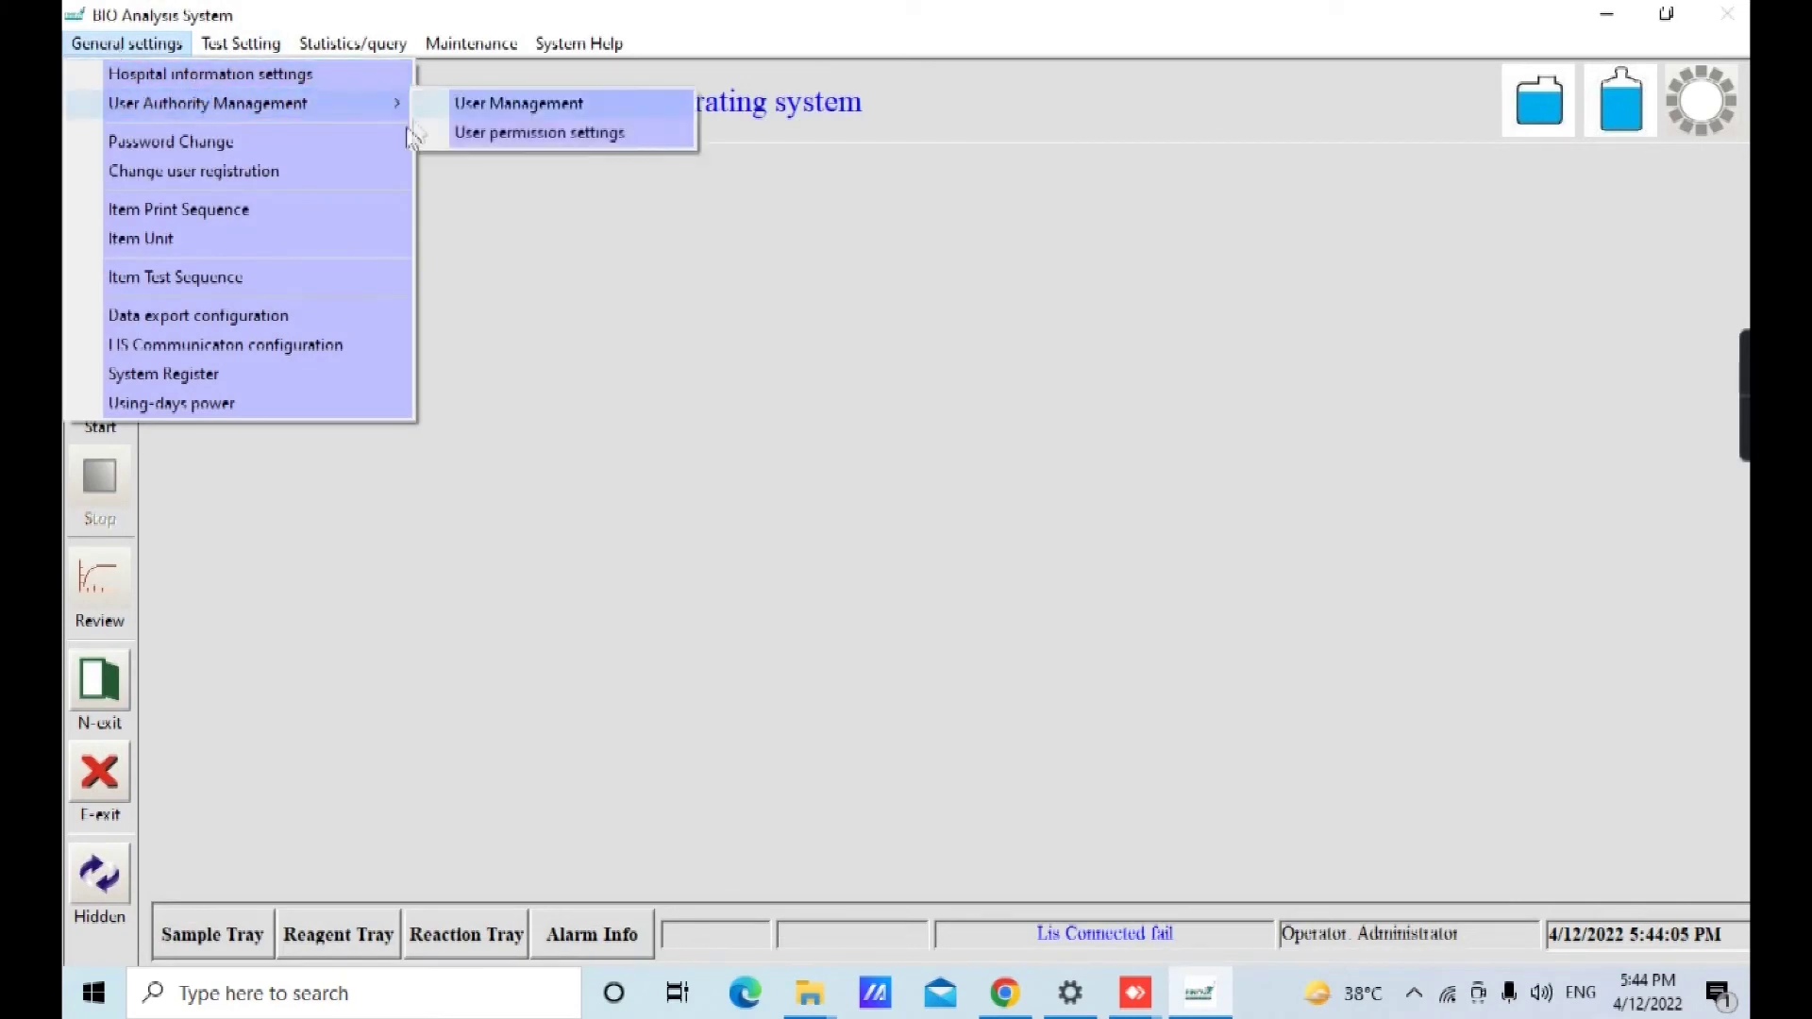
{"action": "left_click", "coordinate": [489, 106]}
{"action": "left_click", "coordinate": [1301, 706]}
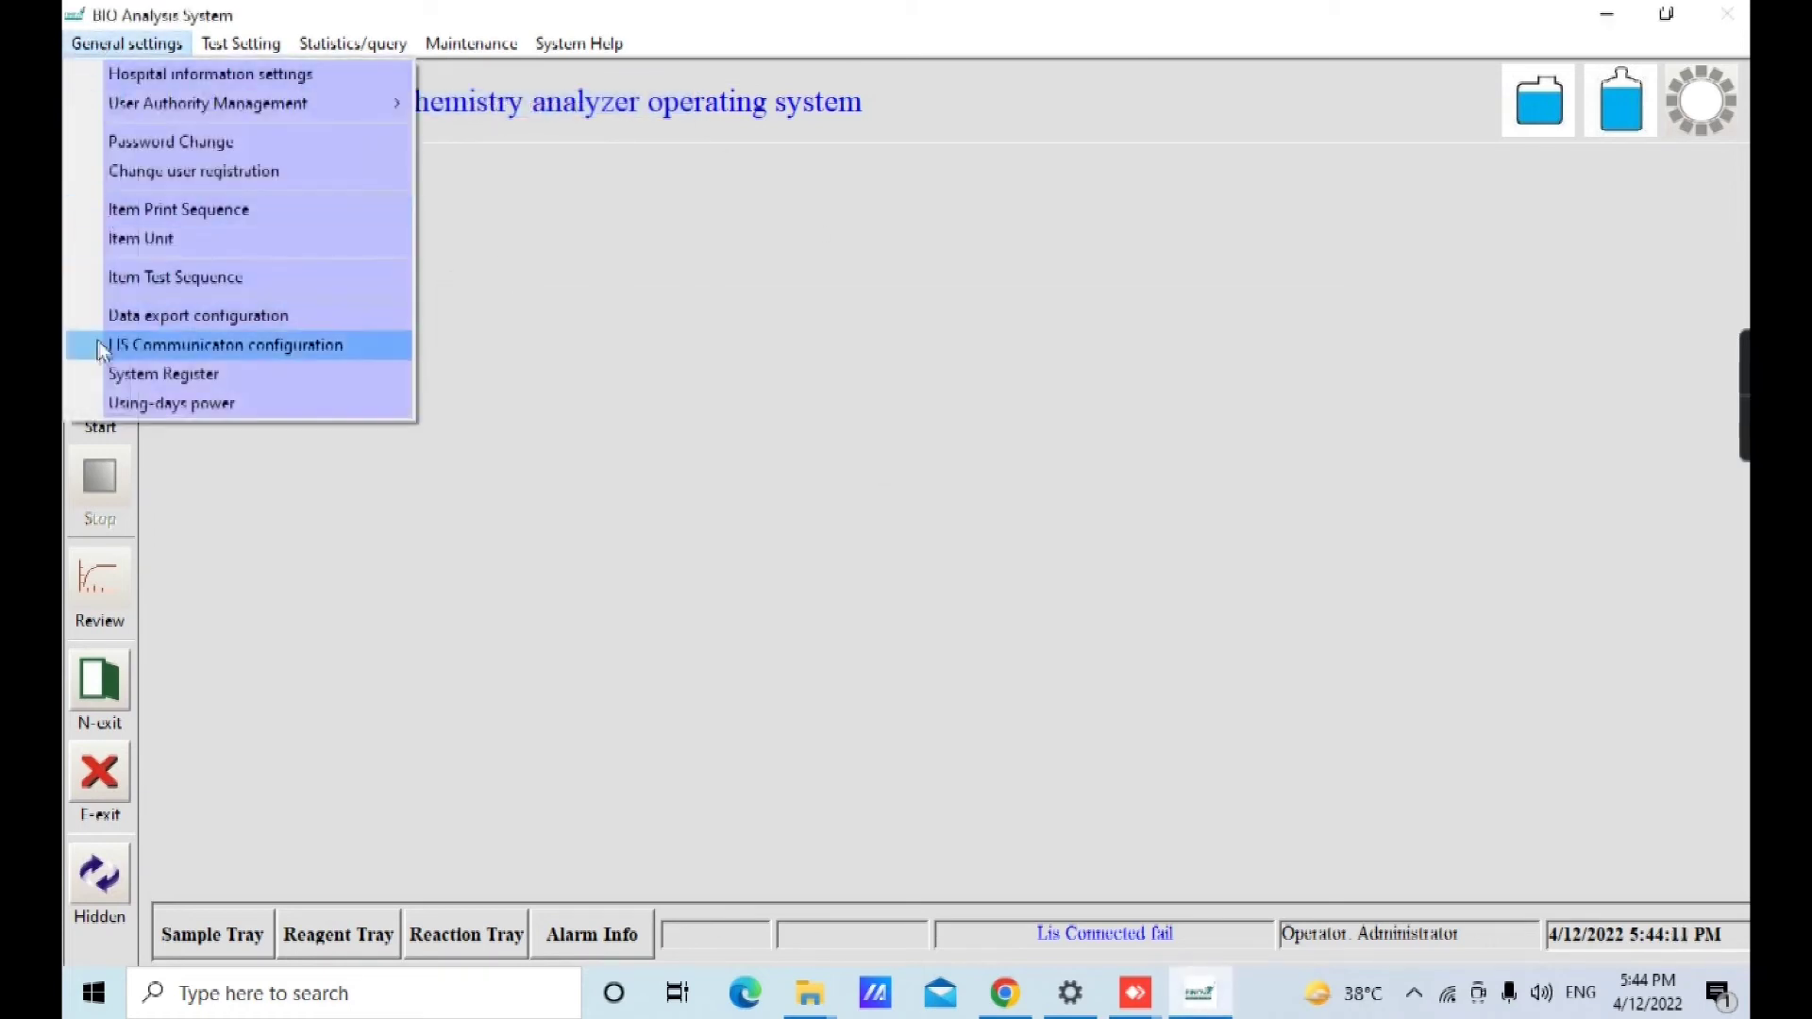
View the item unit settings and the item print sequence, closing each window without making changes
{"action": "left_click", "coordinate": [140, 238]}
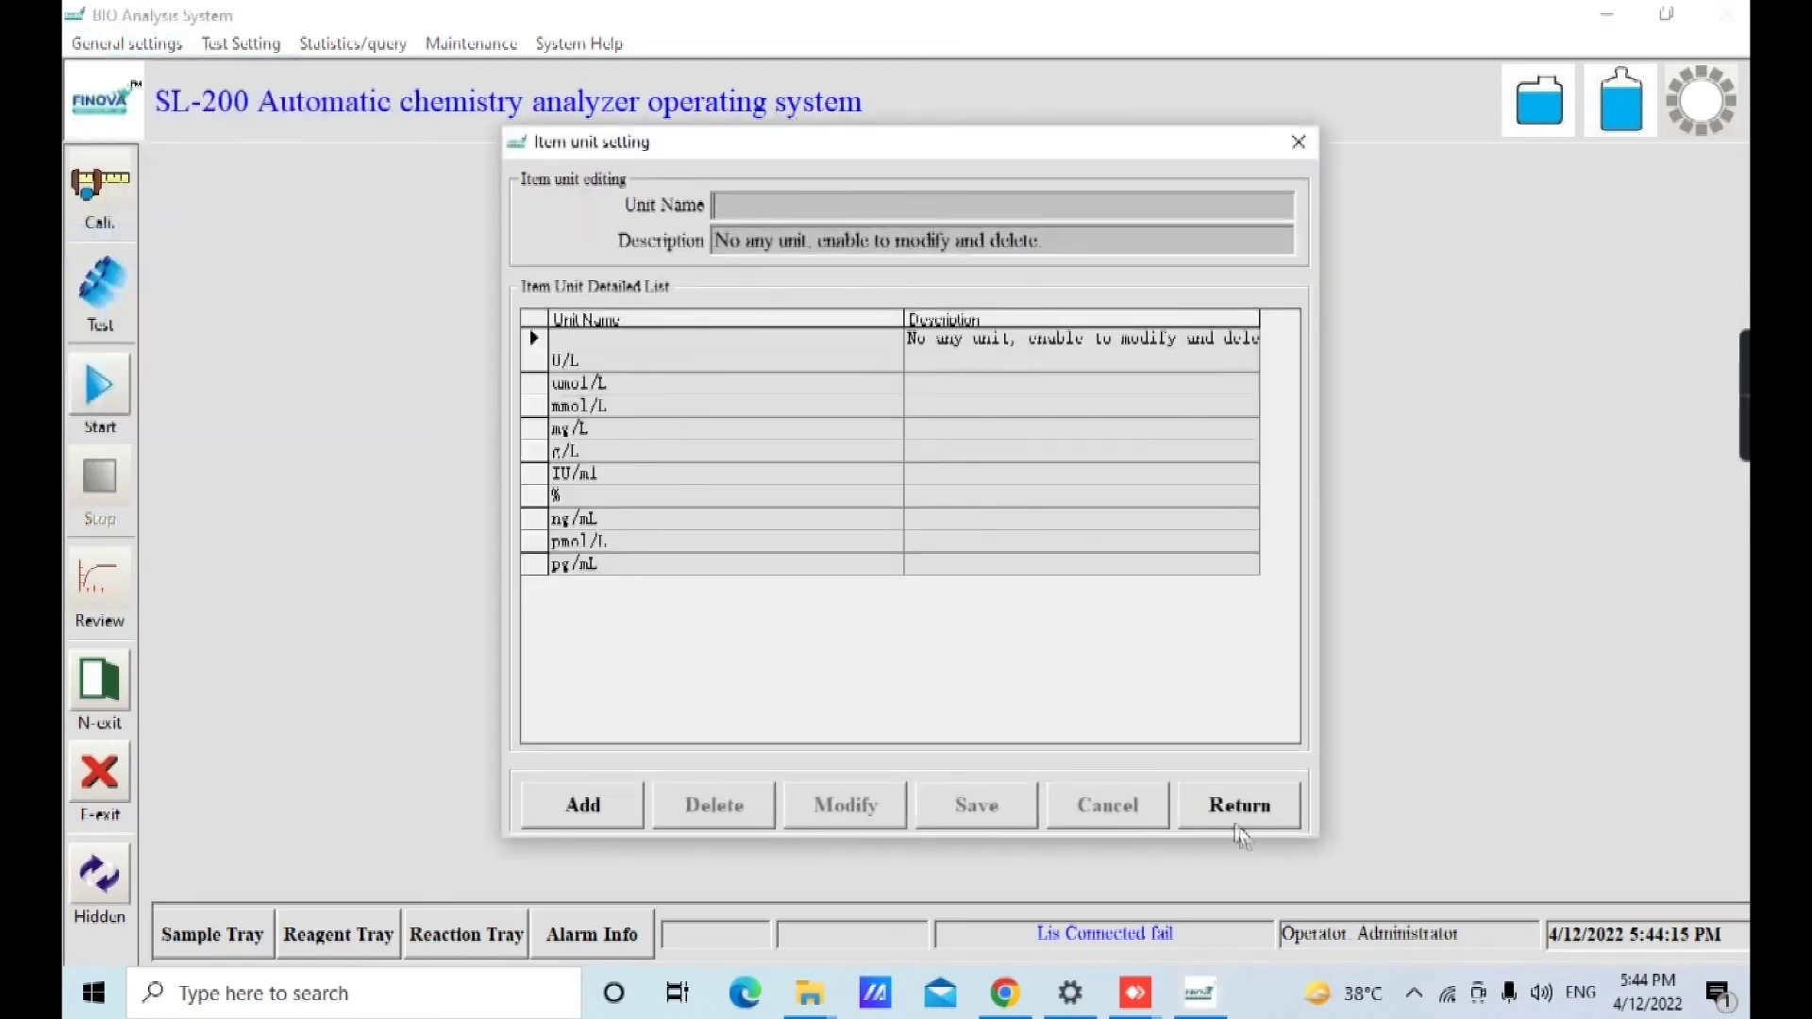
{"action": "left_click", "coordinate": [1227, 816]}
{"action": "left_click", "coordinate": [94, 43]}
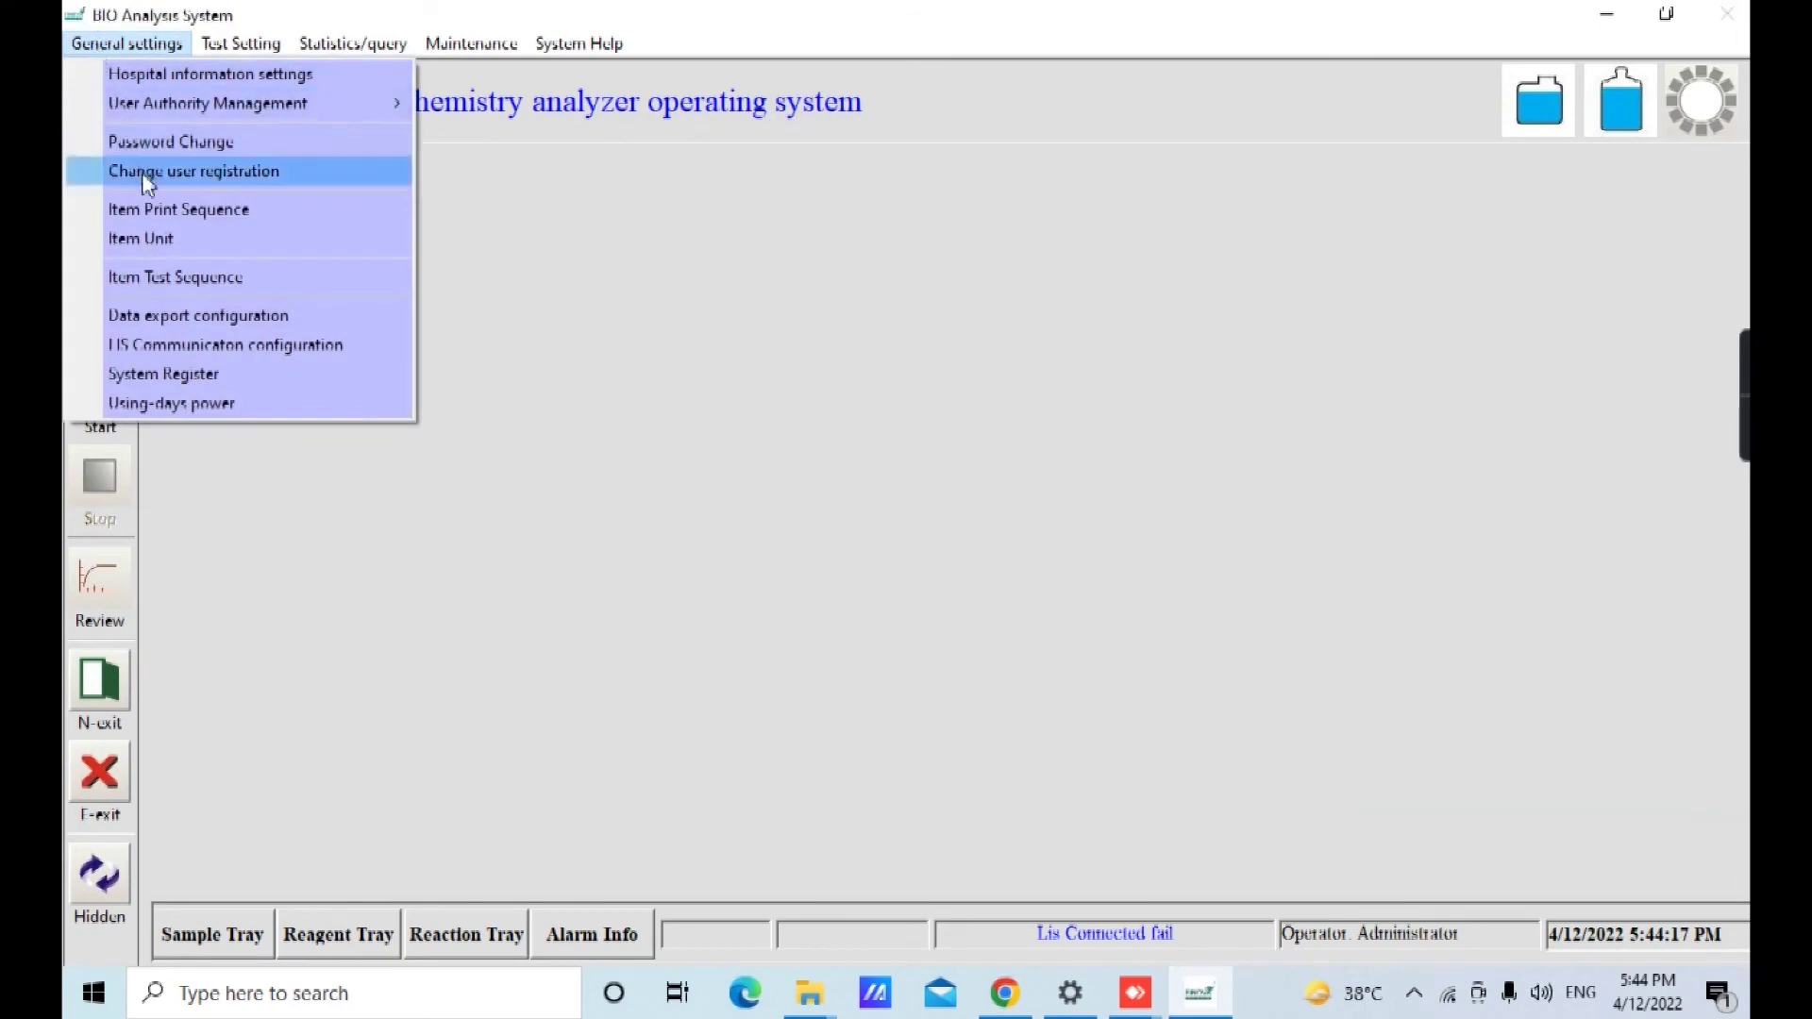
{"action": "left_click", "coordinate": [163, 212]}
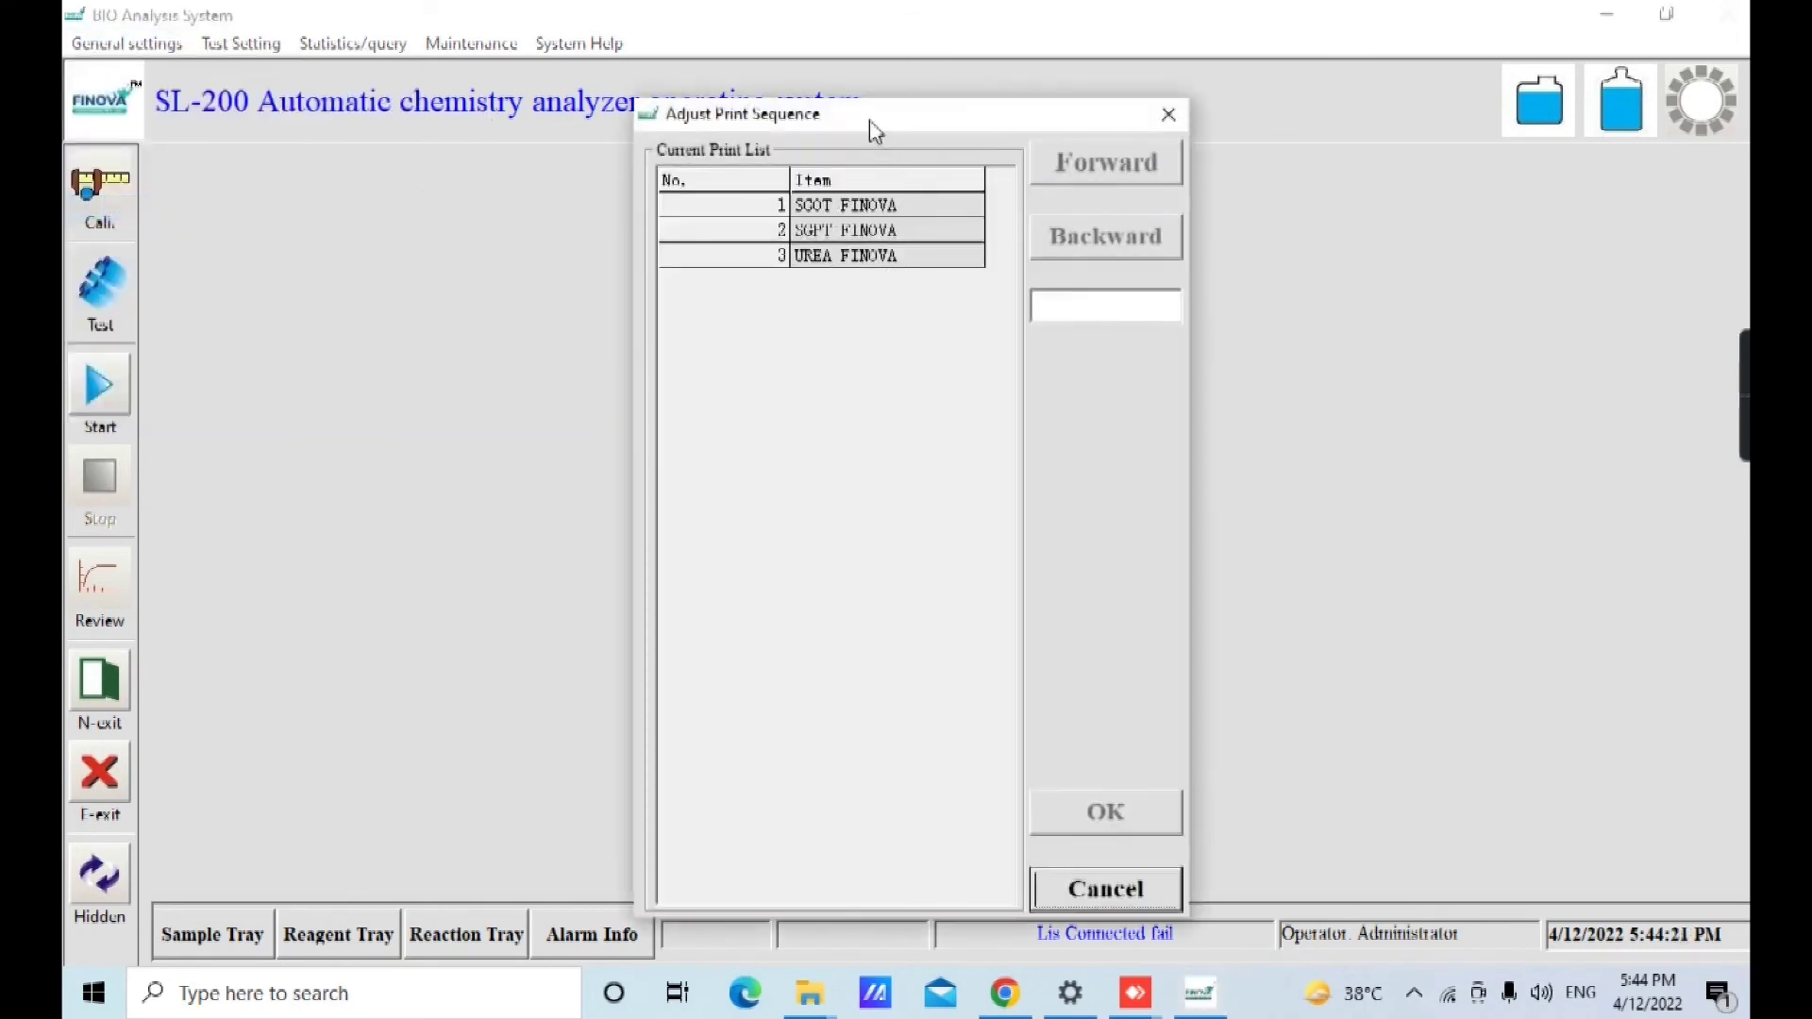
{"action": "left_click", "coordinate": [1161, 125]}
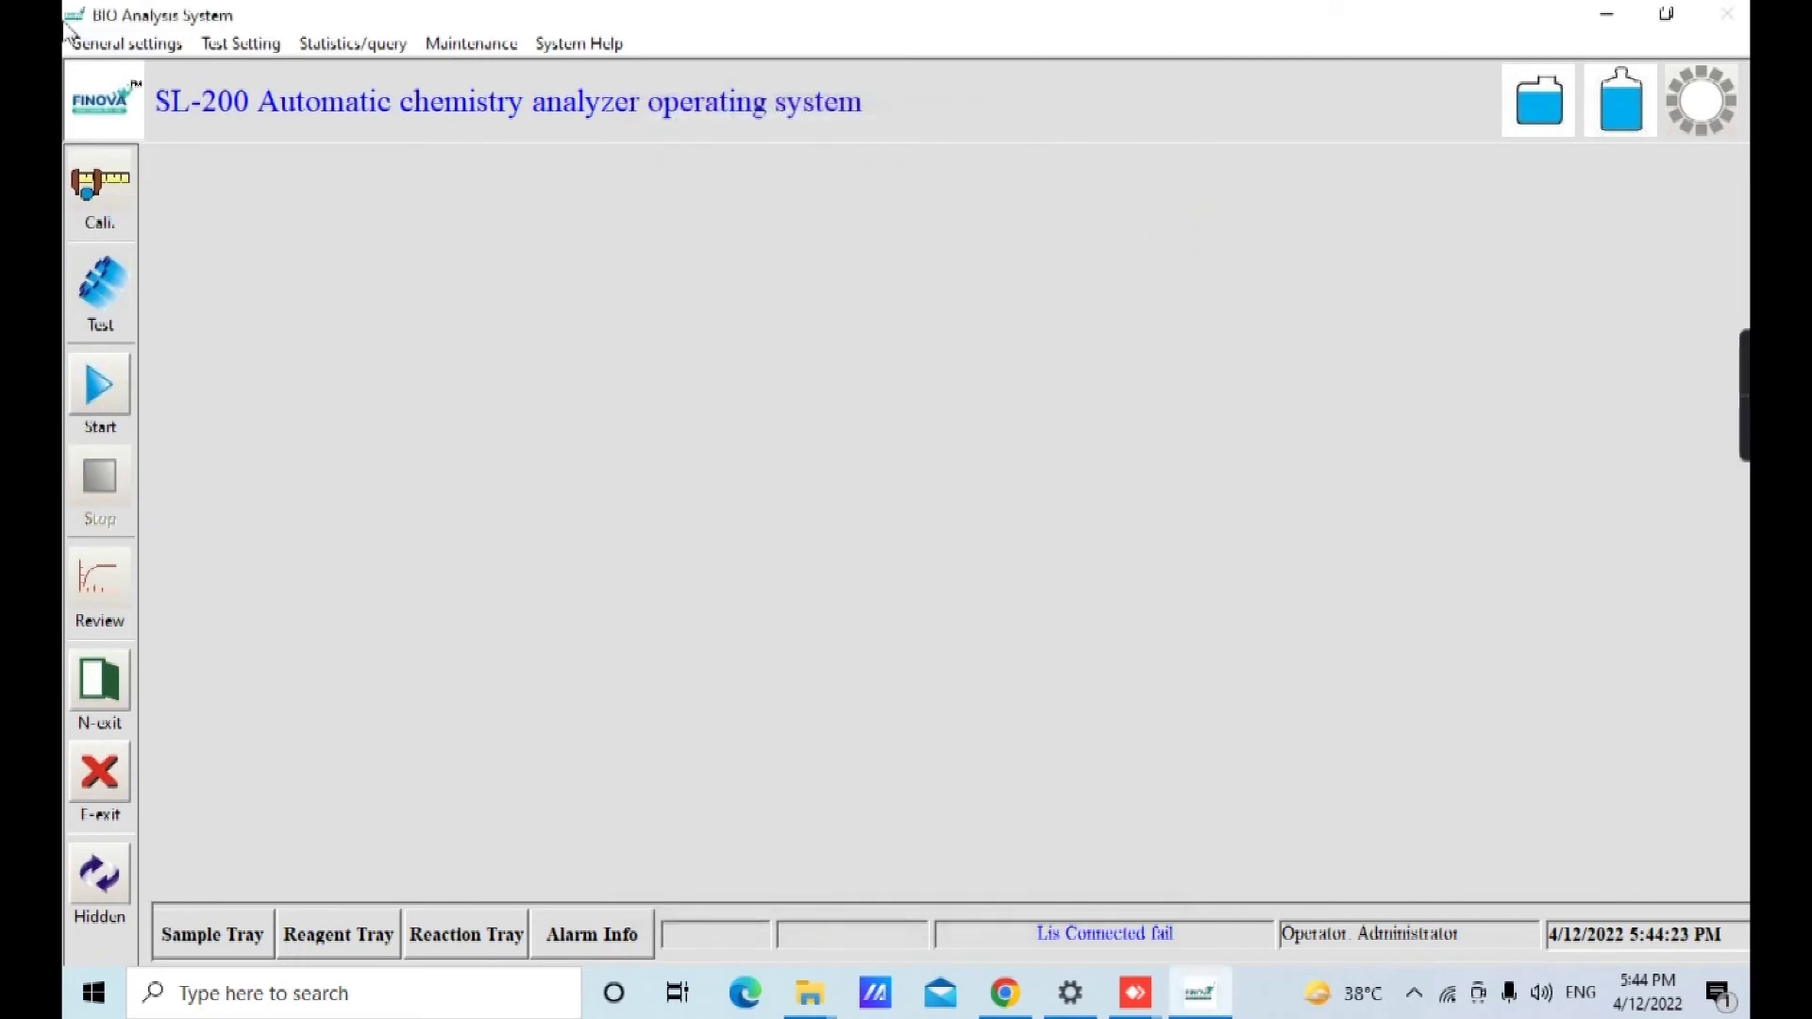
View the LIS communication parameters configuration and cancel it without making changes
{"action": "left_click", "coordinate": [115, 46]}
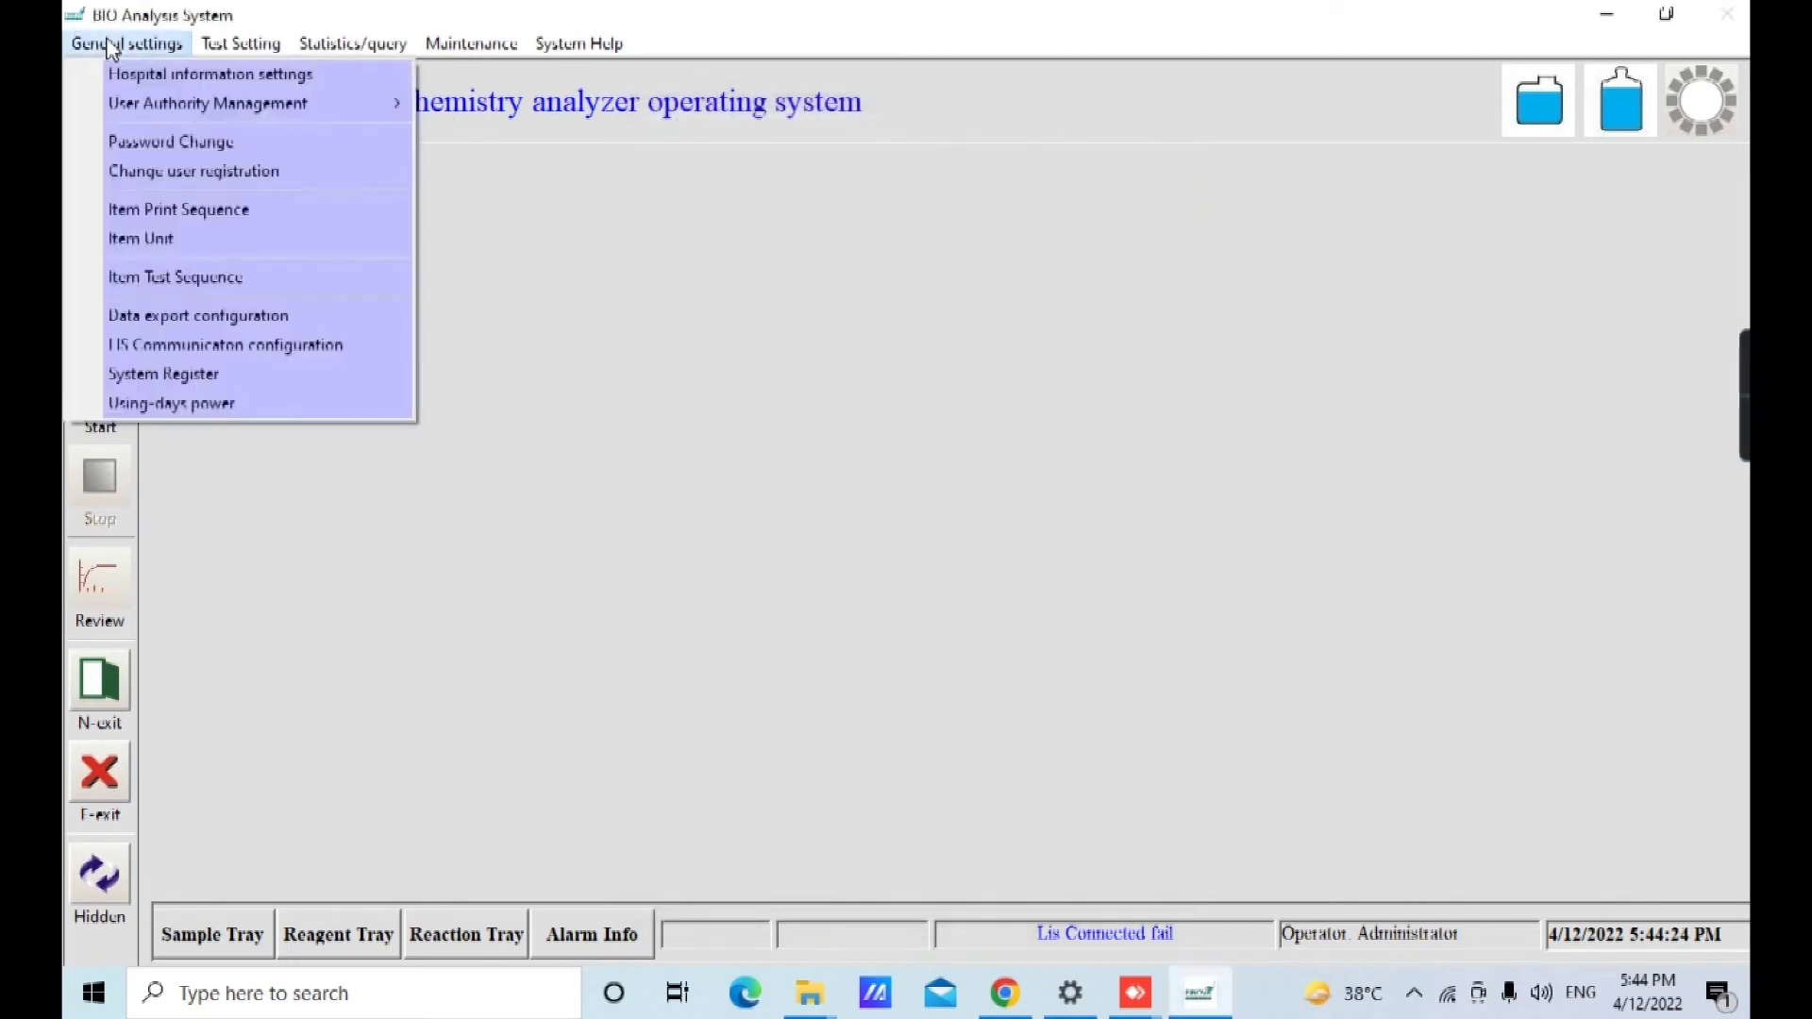
{"action": "left_click", "coordinate": [167, 342]}
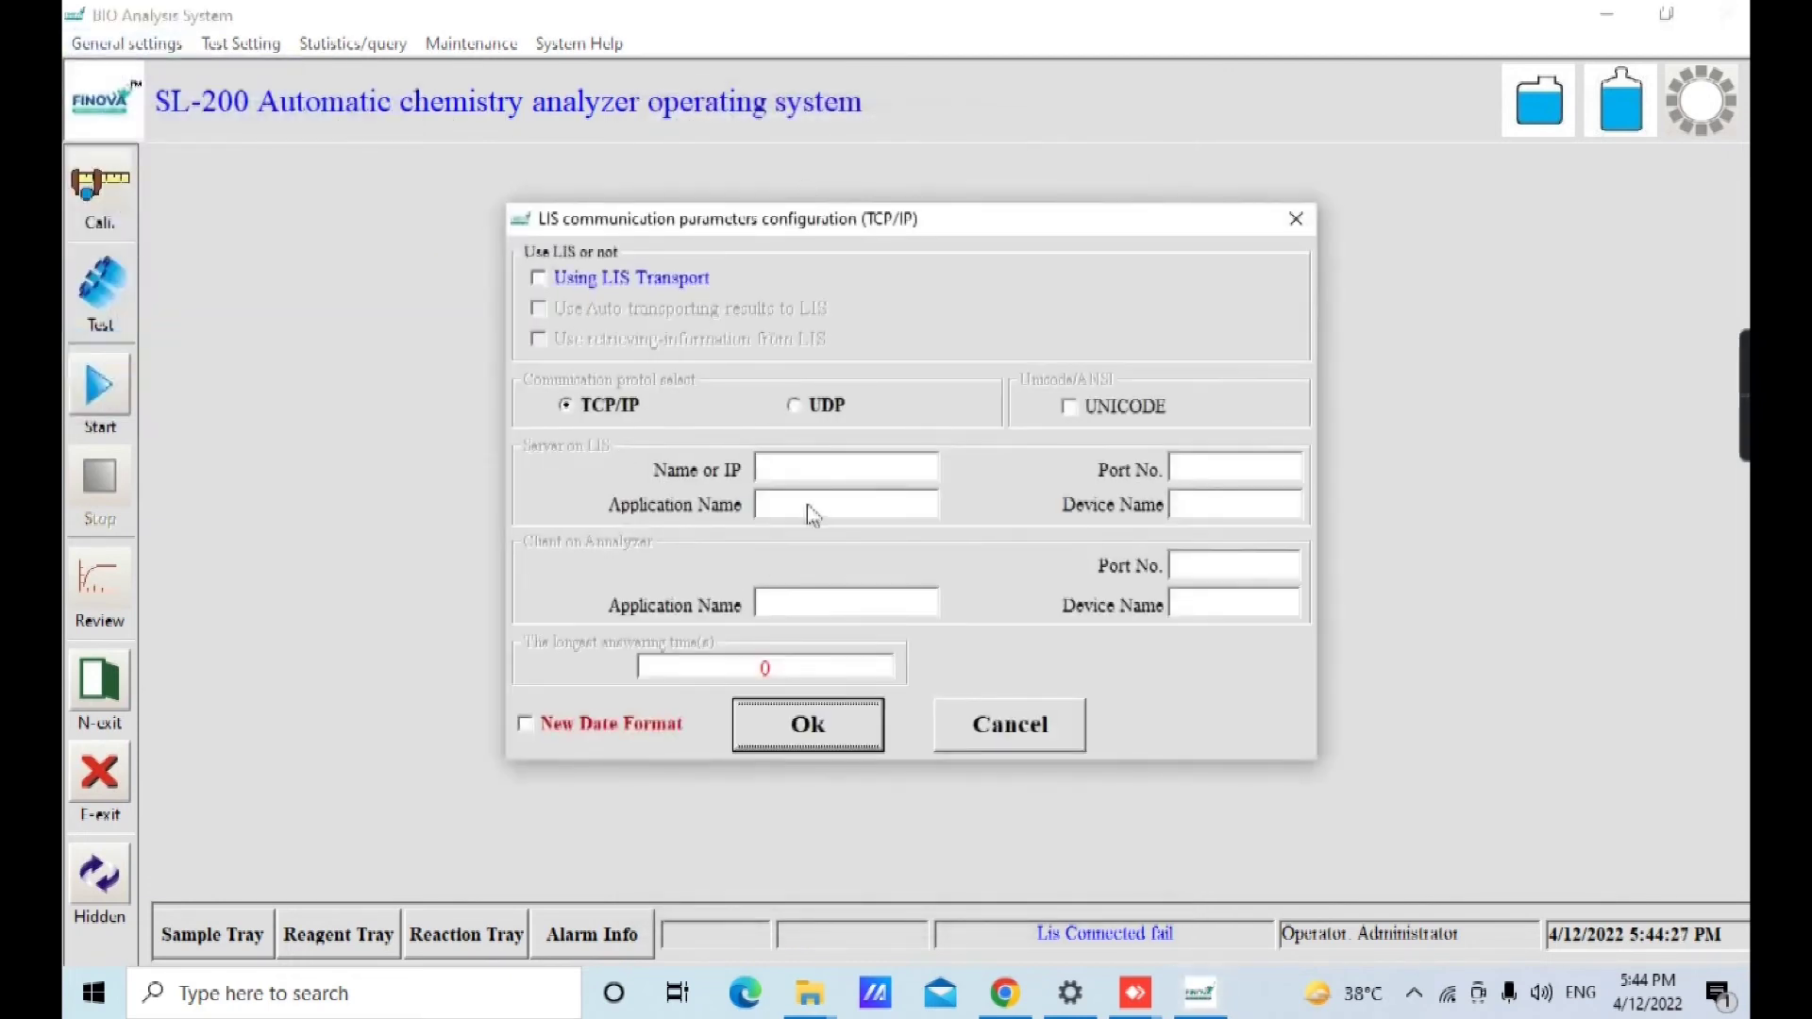
{"action": "left_click", "coordinate": [983, 734]}
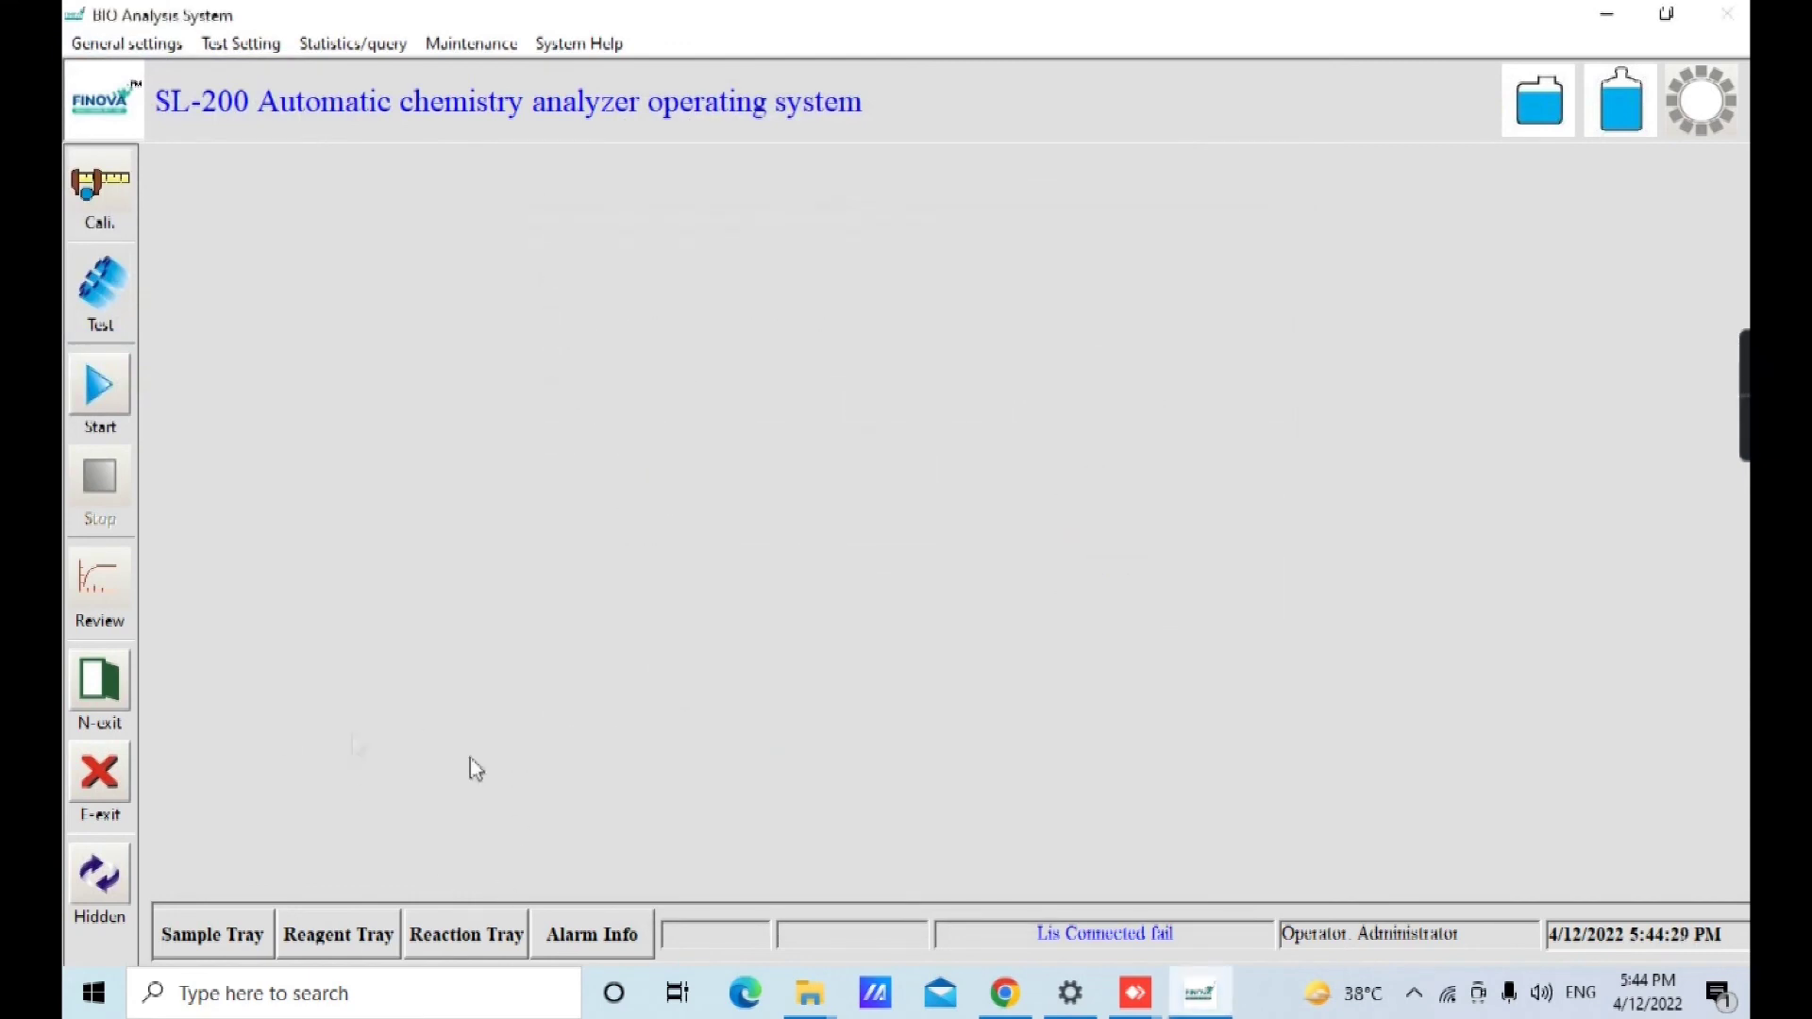